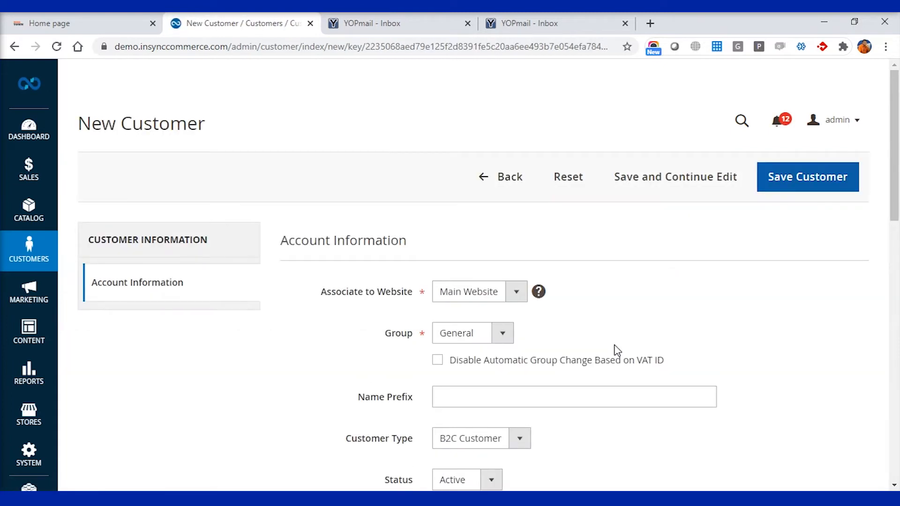
Scroll down through the blank New Customer form's Account Information fields.
scroll(616, 350, down, 2)
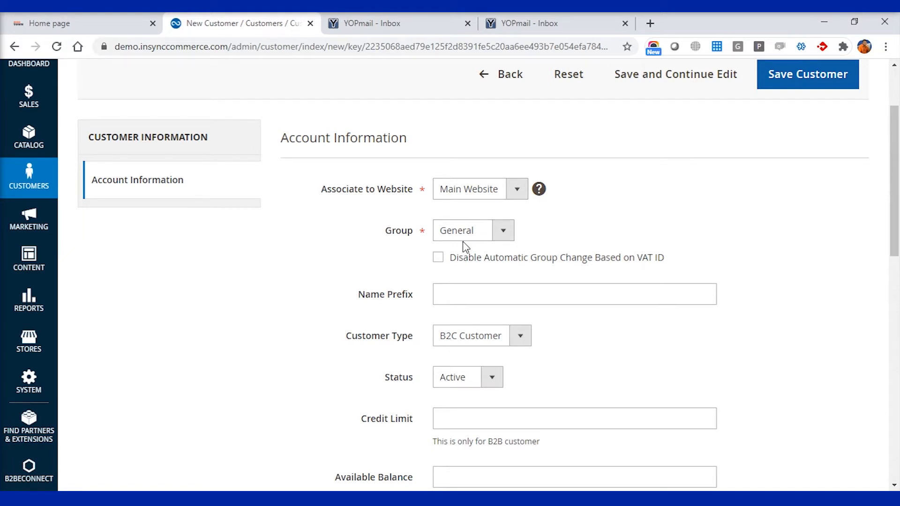
Keep the General customer group and set Customer Type to B2B Customer.
click(483, 238)
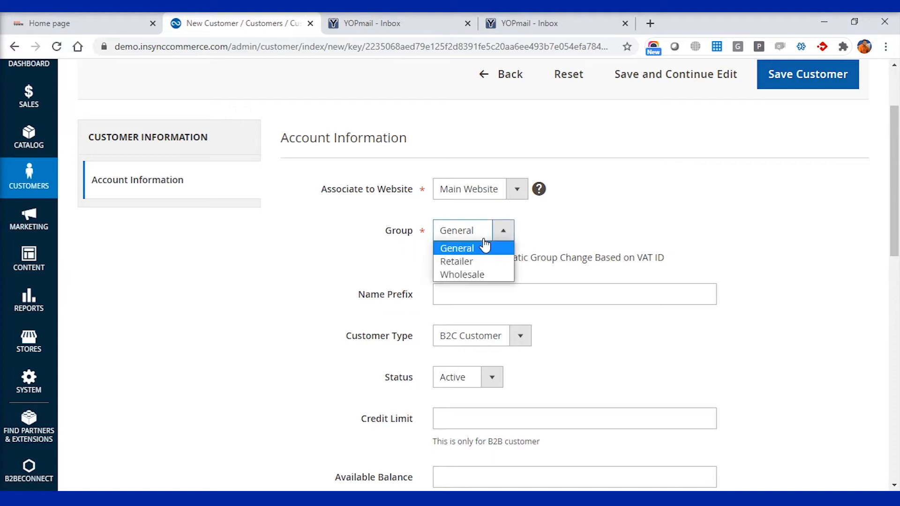
click(485, 247)
scroll(482, 302, down, 1)
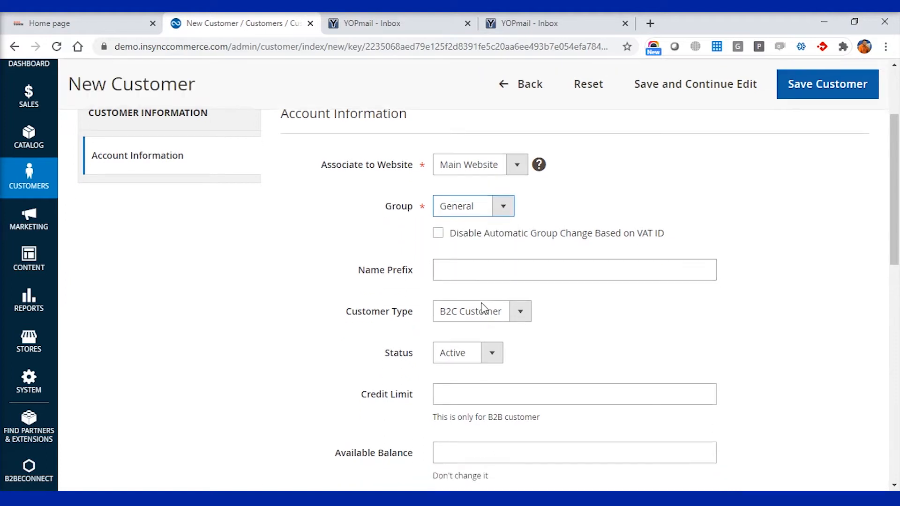
click(516, 298)
click(503, 322)
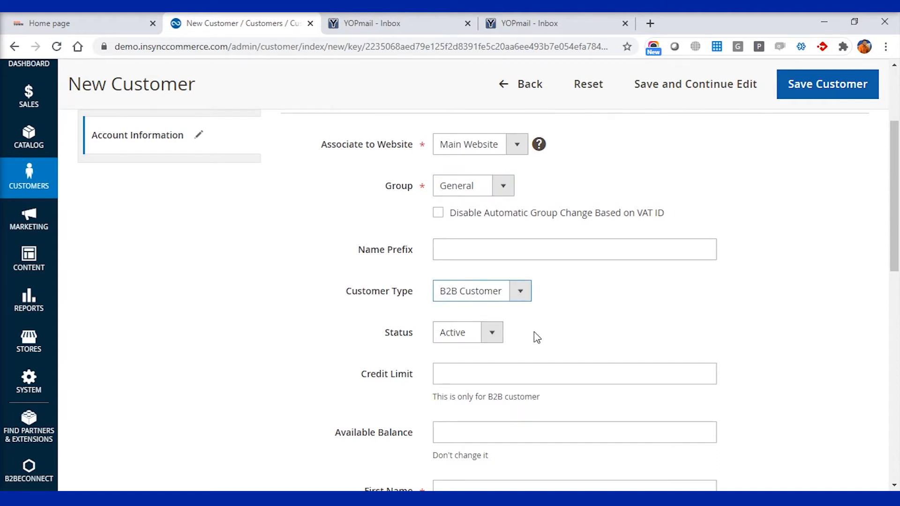
scroll(483, 286, down, 1)
scroll(491, 293, down, 1)
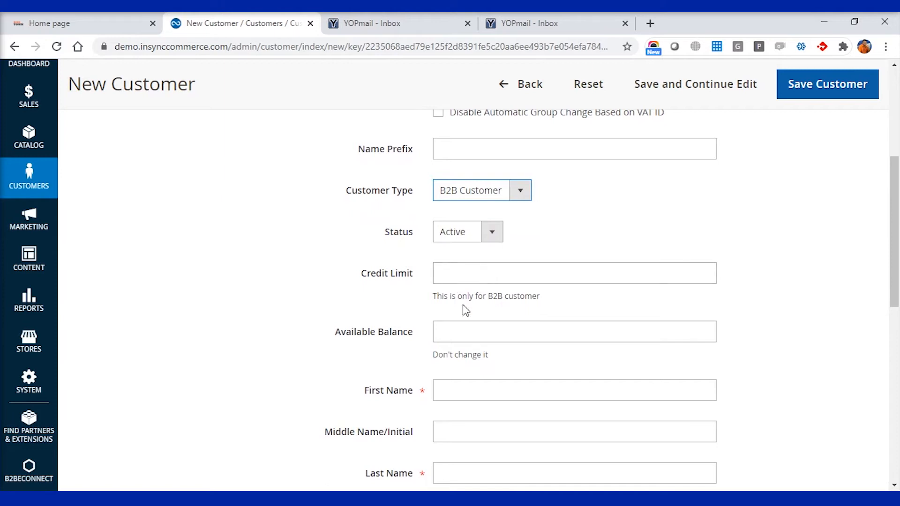
scroll(487, 377, down, 1)
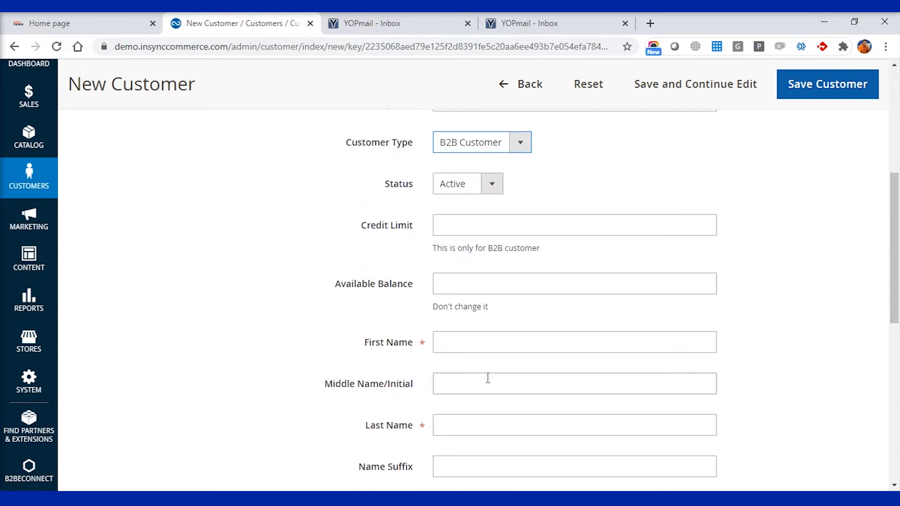
scroll(488, 378, down, 2)
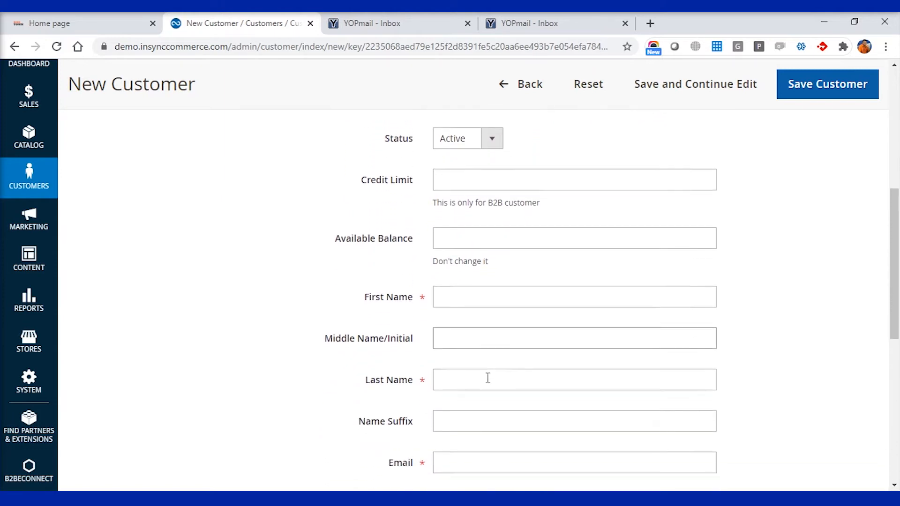
Select the company name Camrico Limited in the Notepad notes.
click(470, 283)
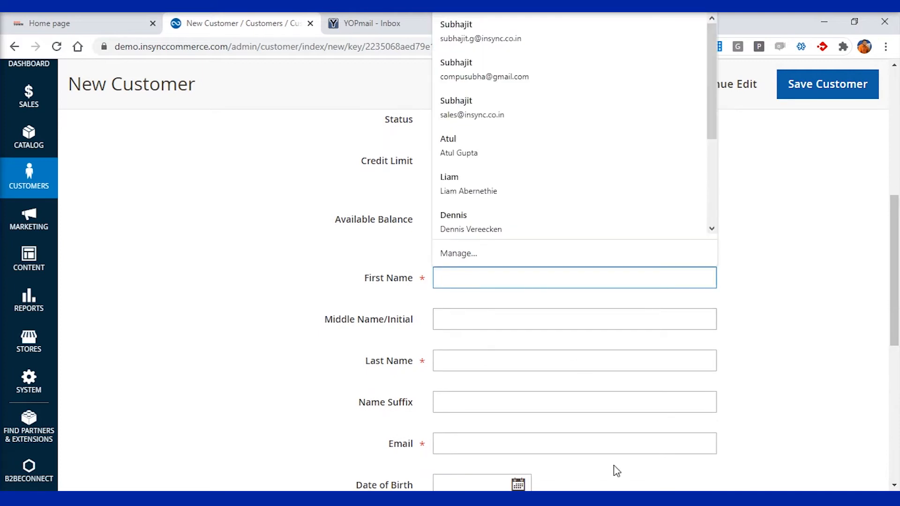
key(alt+Tab)
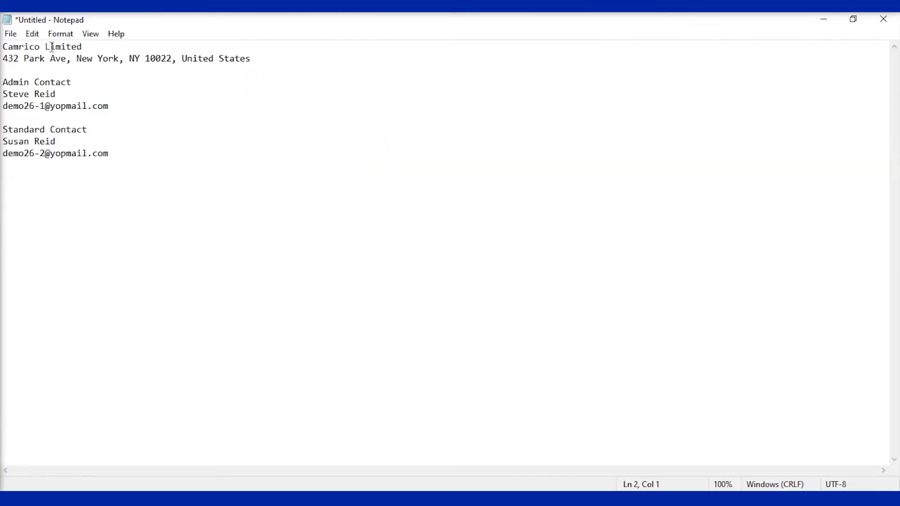
drag(93, 47, 3, 54)
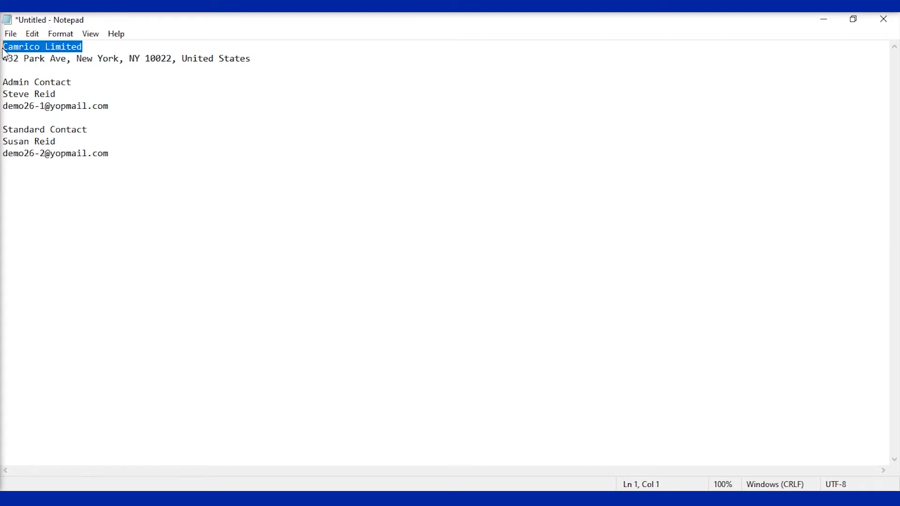
key(alt+Tab)
Enter First Name 'Camrico' and Last Name 'Limited', leaving the Email field focused.
text(Camrico)
click(467, 360)
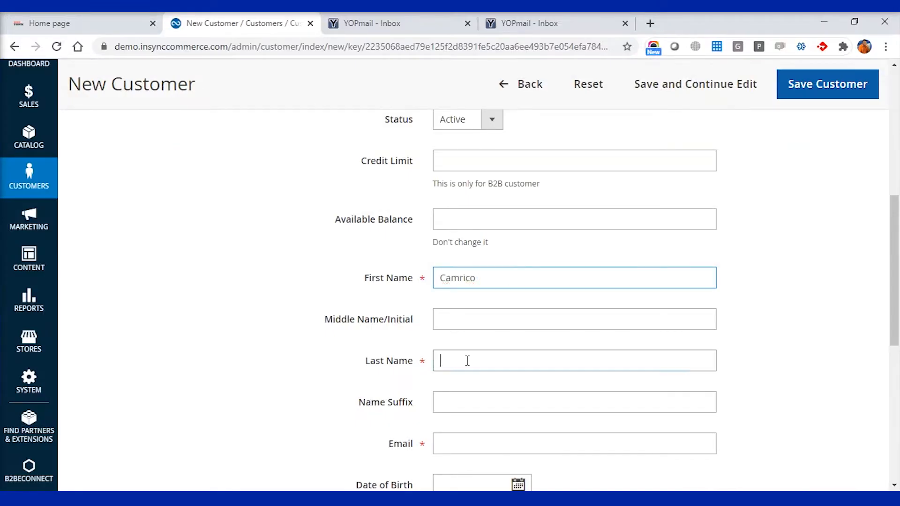
text(Limited)
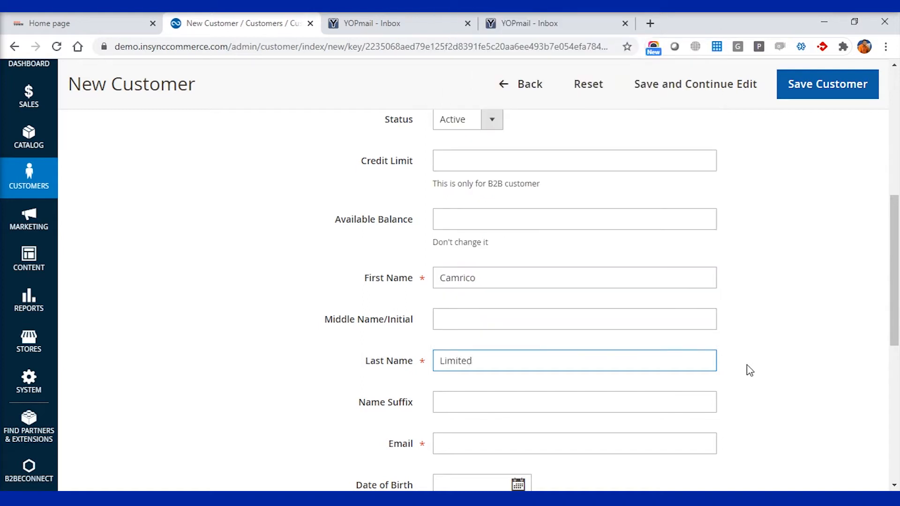
scroll(748, 370, down, 2)
click(507, 339)
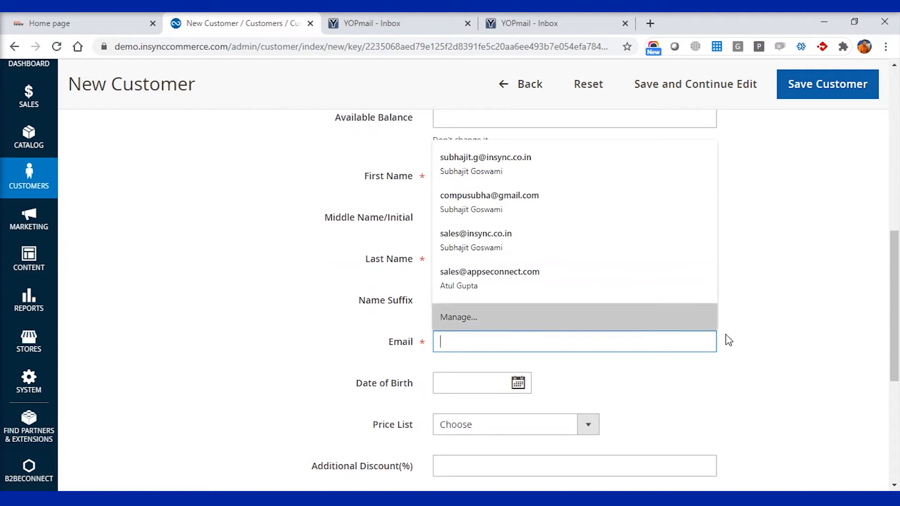
click(737, 342)
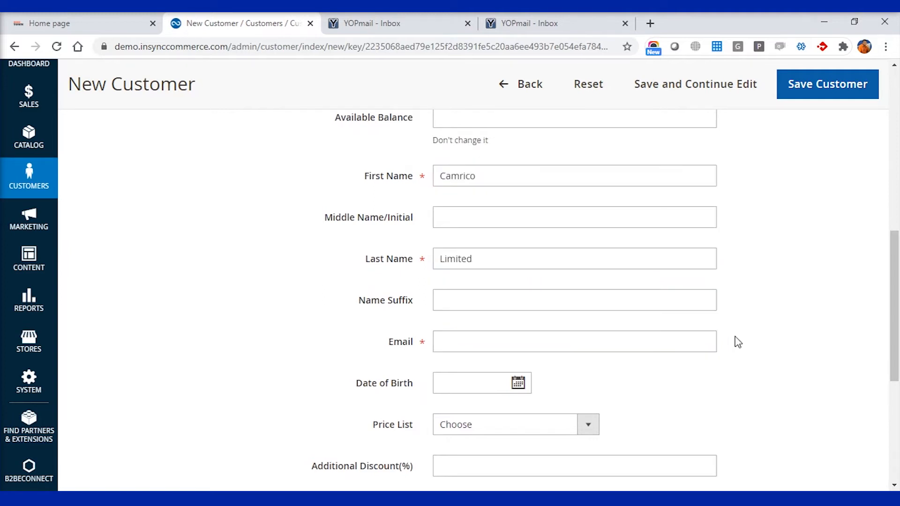
click(586, 344)
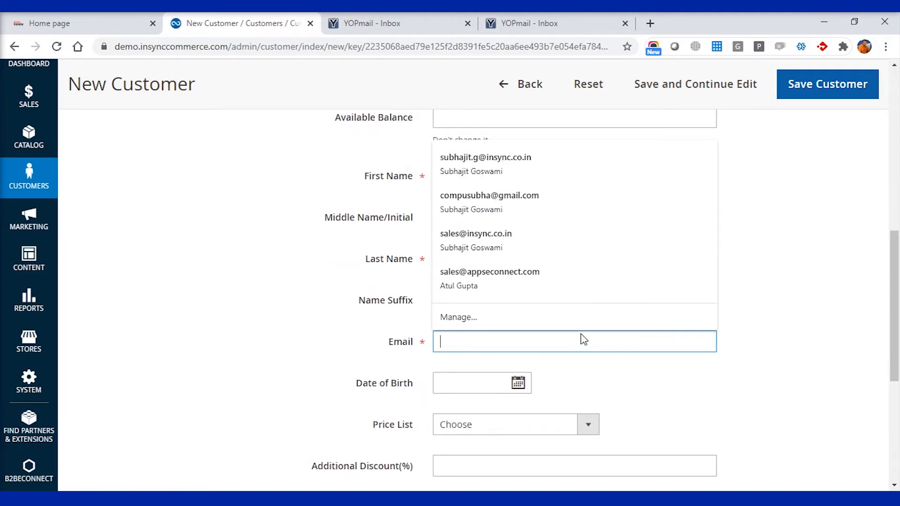
Load the YOPmail site in a new browser tab.
click(650, 23)
text(yopmail)
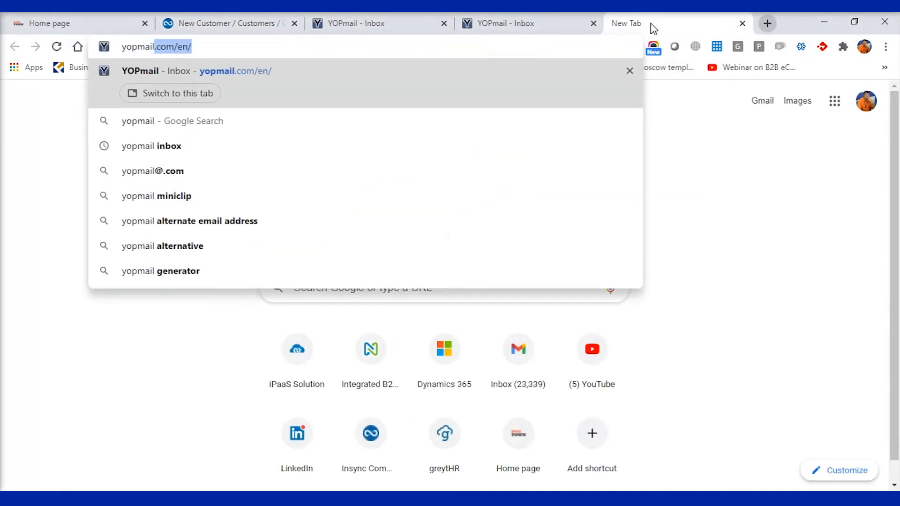
key(Return)
click(252, 283)
key(BackSpace)
key(BackSpace)
key(BackSpace)
key(BackSpace)
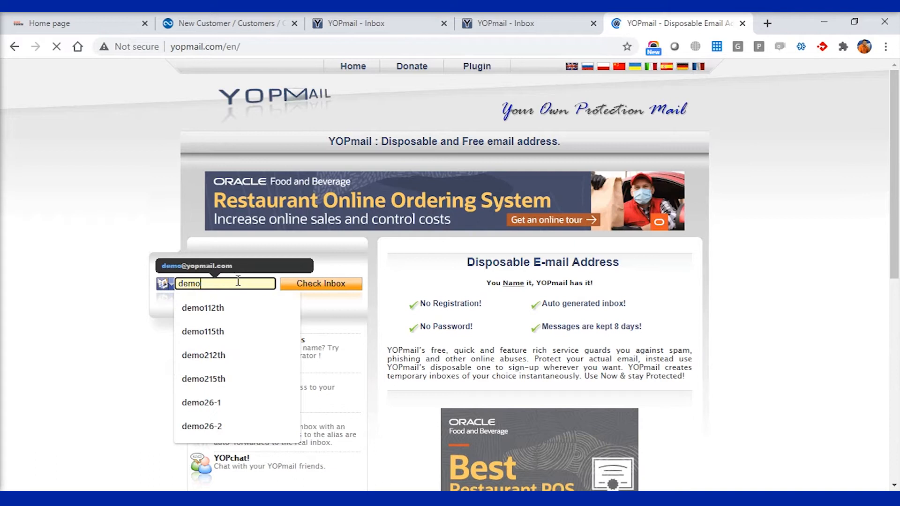
text(com)
key(BackSpace)
key(BackSpace)
key(BackSpace)
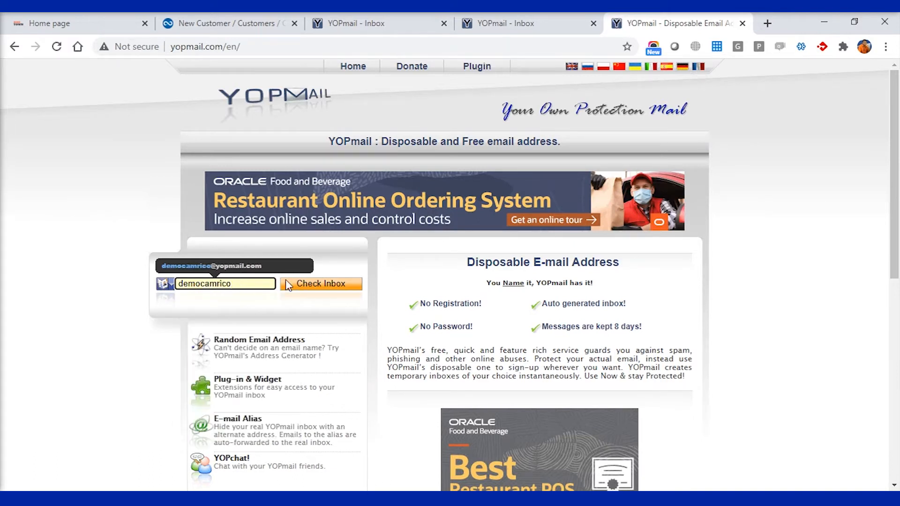
click(319, 291)
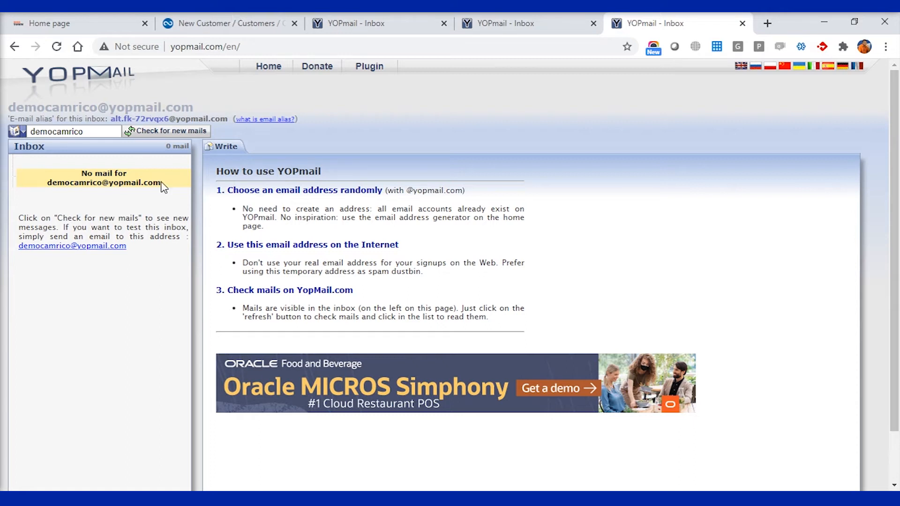
drag(161, 183, 55, 184)
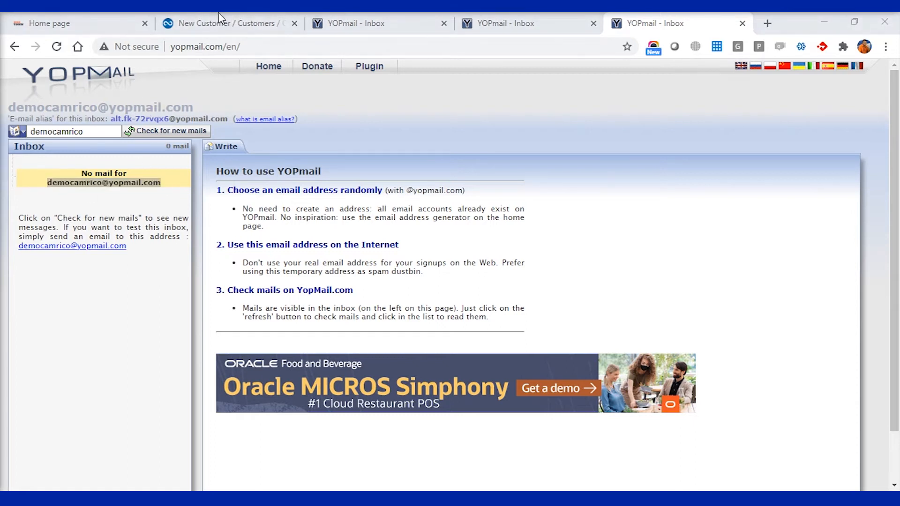
click(220, 23)
Paste the YOPmail address as the e-mail and assign the Gold Level Distributor Pricelist.
key(ctrl+v)
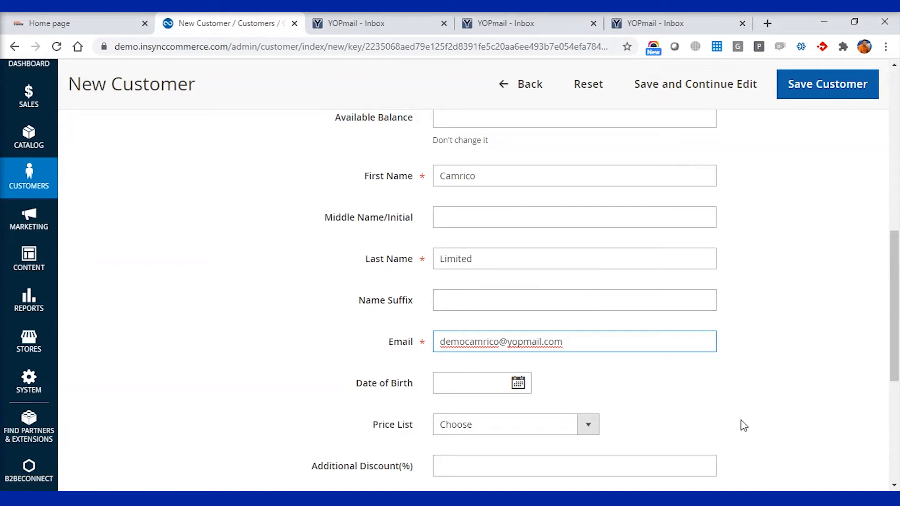
scroll(774, 424, down, 1)
scroll(774, 424, down, 3)
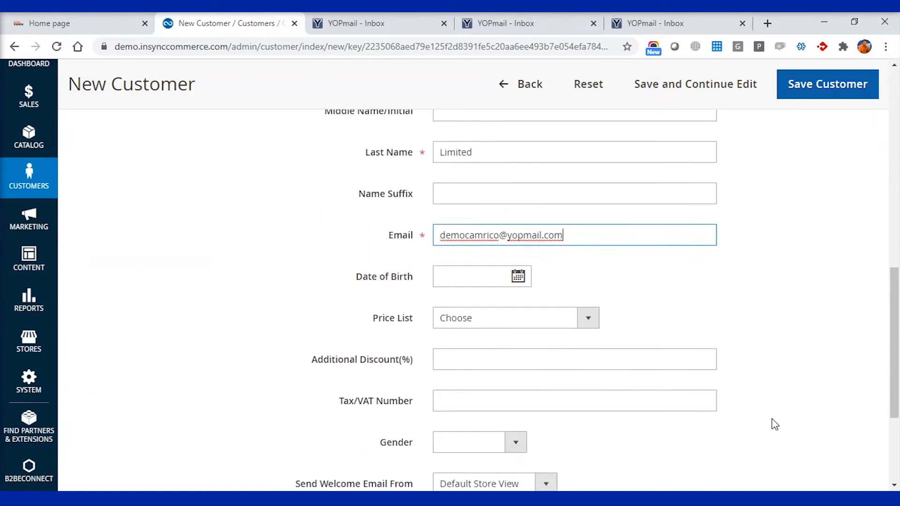
scroll(774, 424, down, 1)
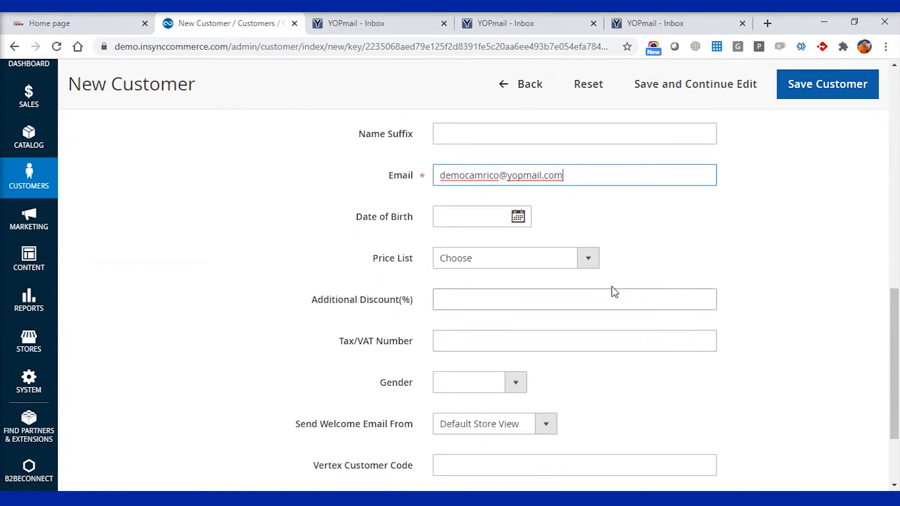
click(587, 270)
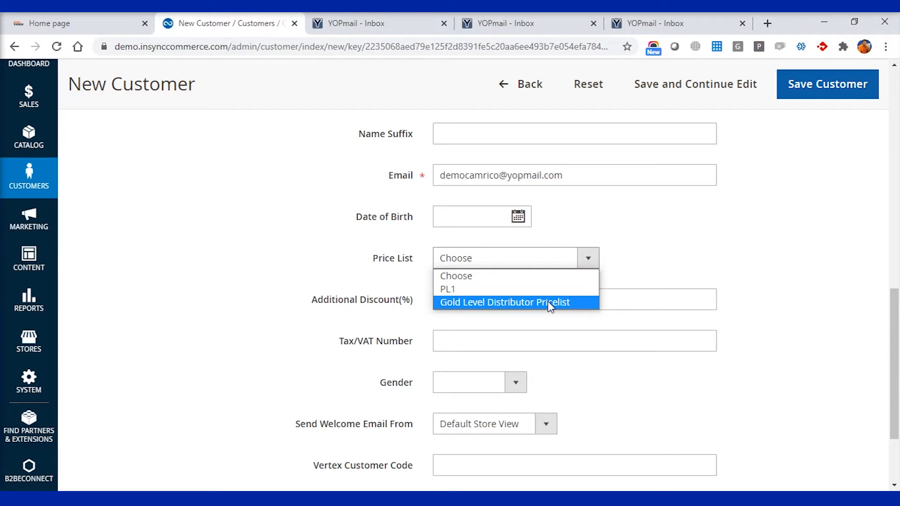
click(526, 304)
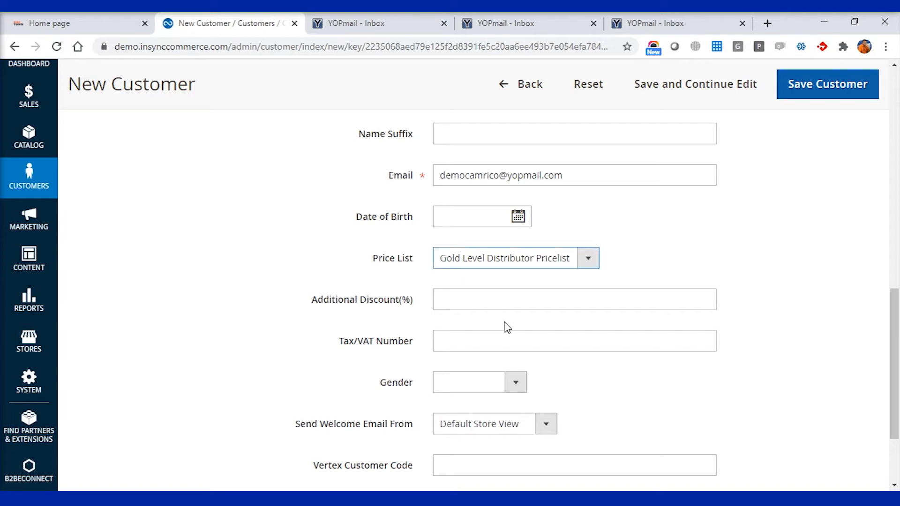
Save the new Camrico Limited customer record.
scroll(509, 324, down, 2)
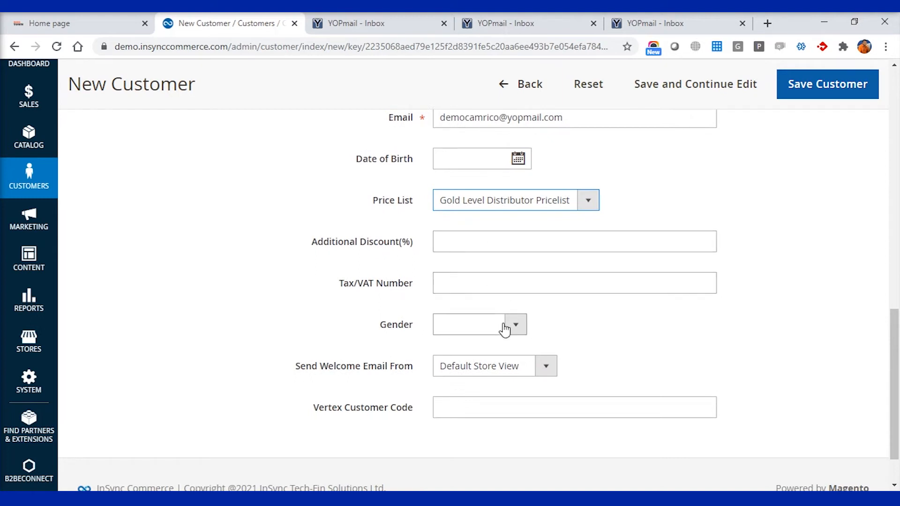
scroll(566, 350, down, 1)
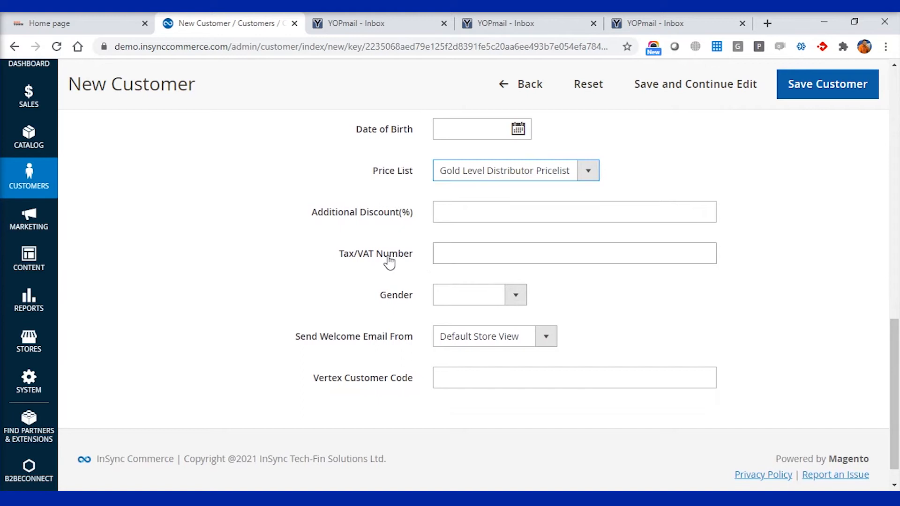
scroll(623, 334, down, 1)
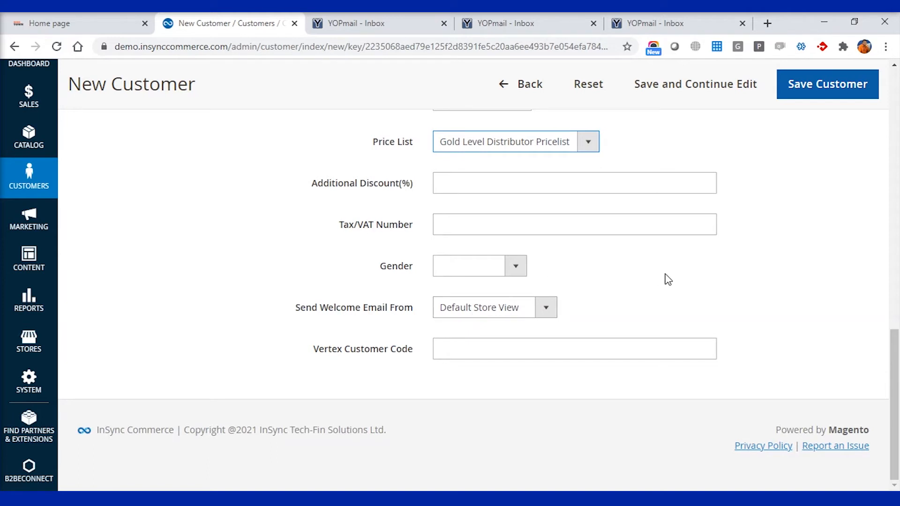
scroll(667, 279, up, 15)
scroll(667, 279, up, 1)
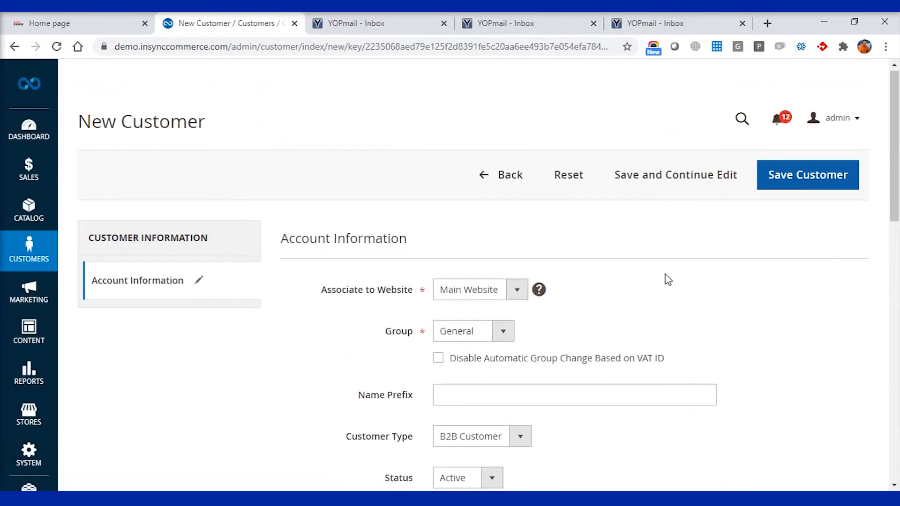
click(816, 178)
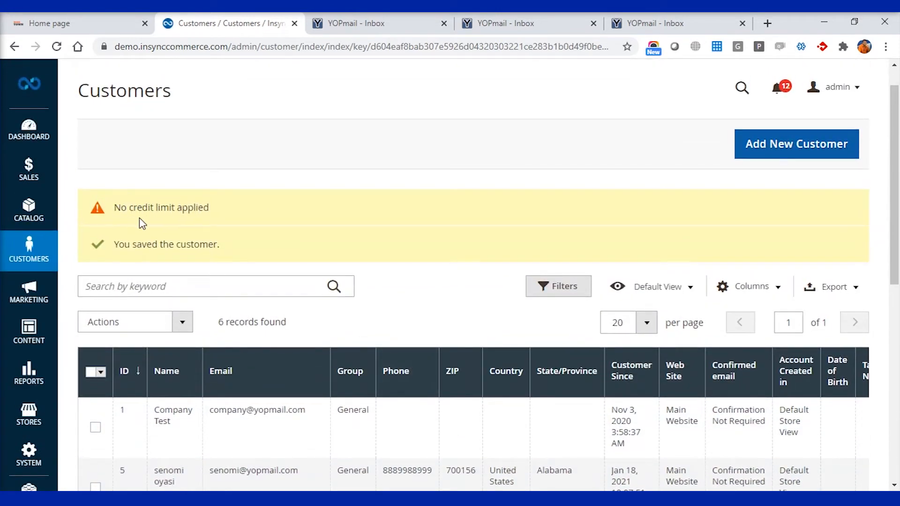
Edit the Camrico Limited row from the Customers grid's Action column.
scroll(402, 314, down, 6)
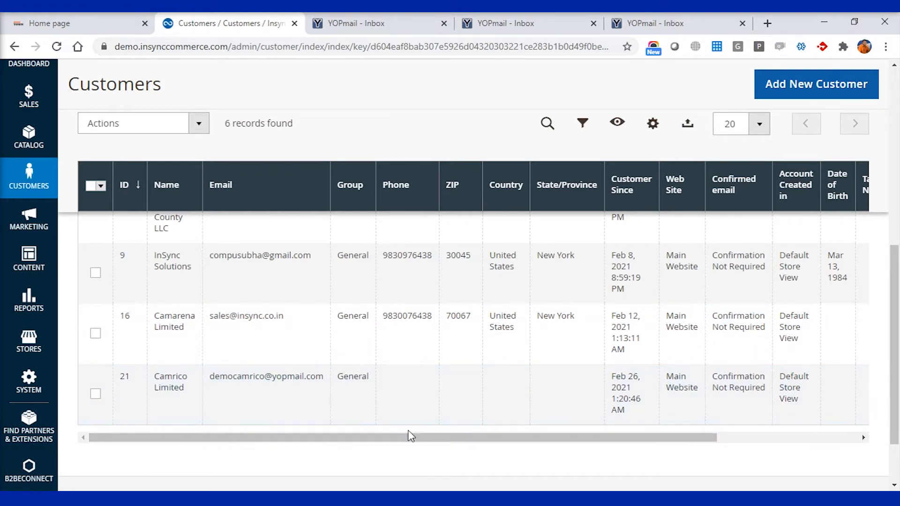
drag(412, 442, 552, 445)
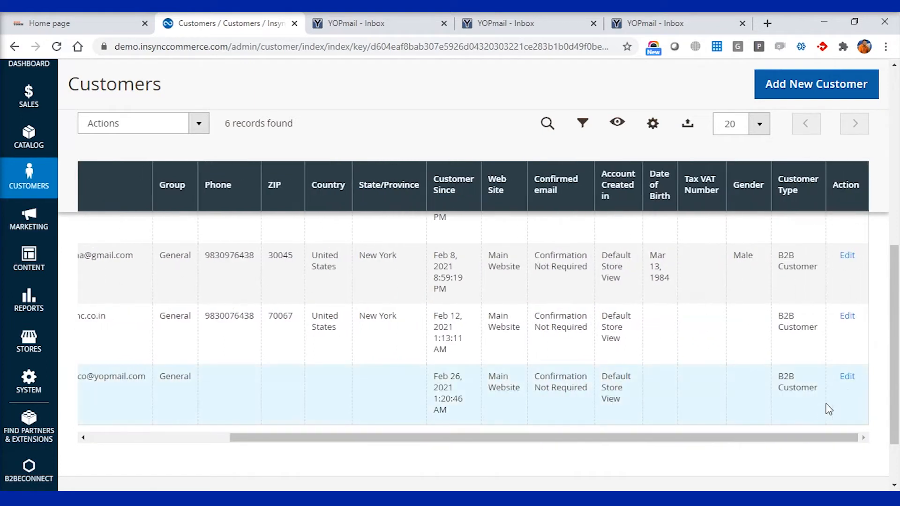
click(849, 381)
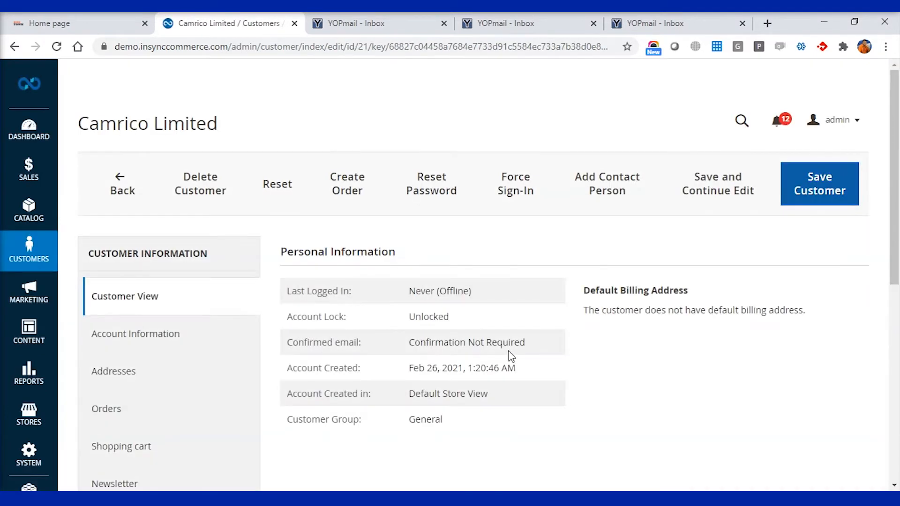
Enter a Credit Limit of 50000 under Account Information and save the customer.
click(193, 342)
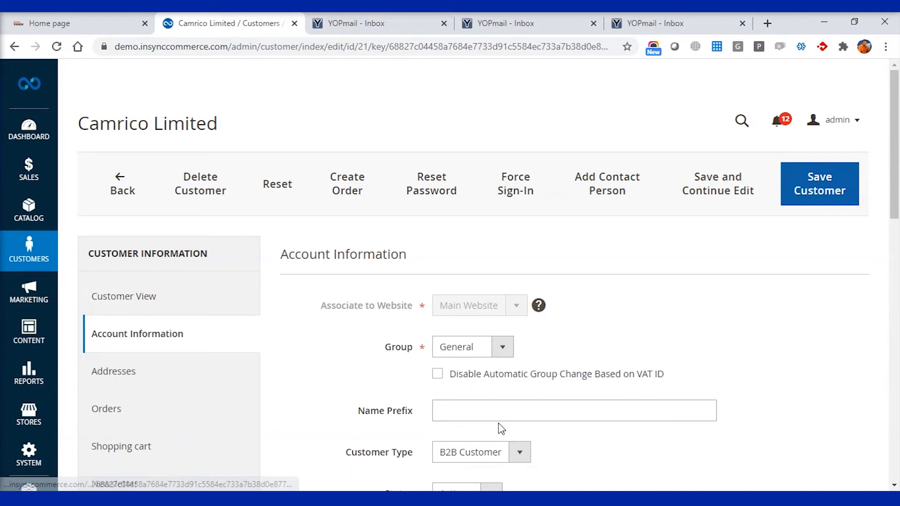
scroll(500, 428, down, 5)
click(467, 326)
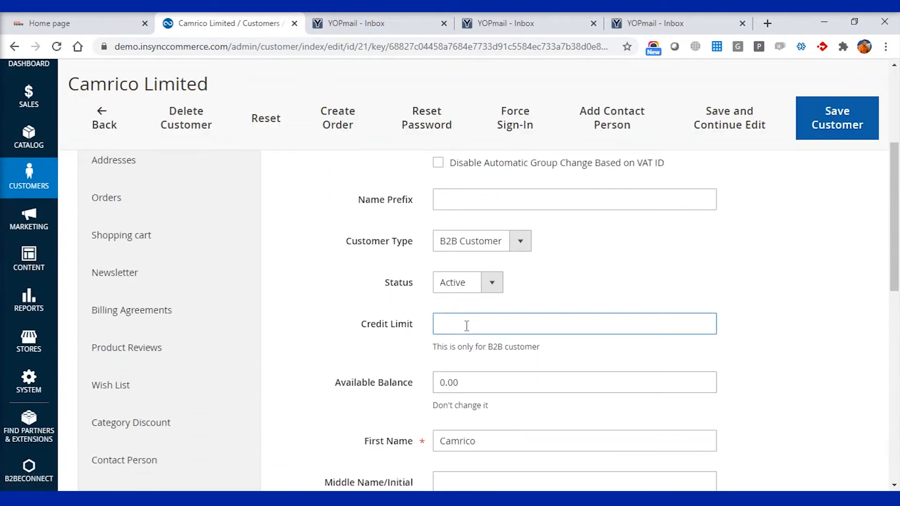
text(5000)
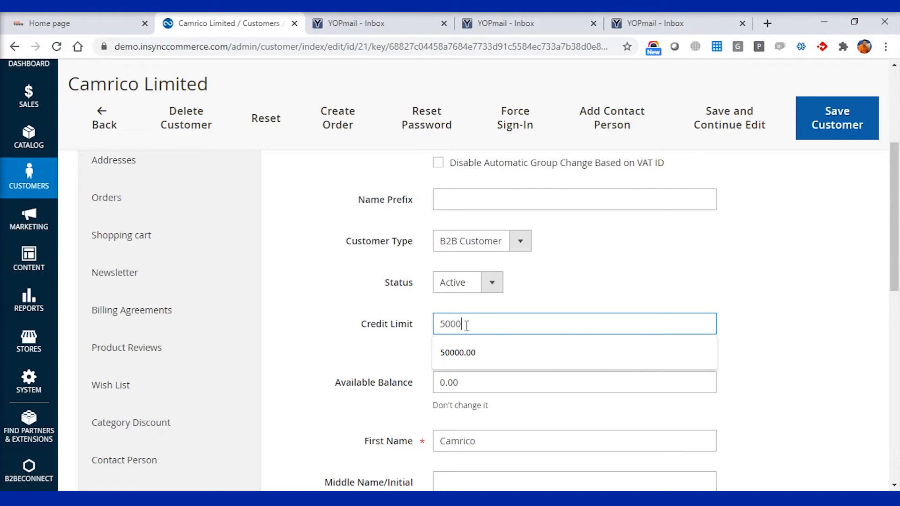
click(769, 319)
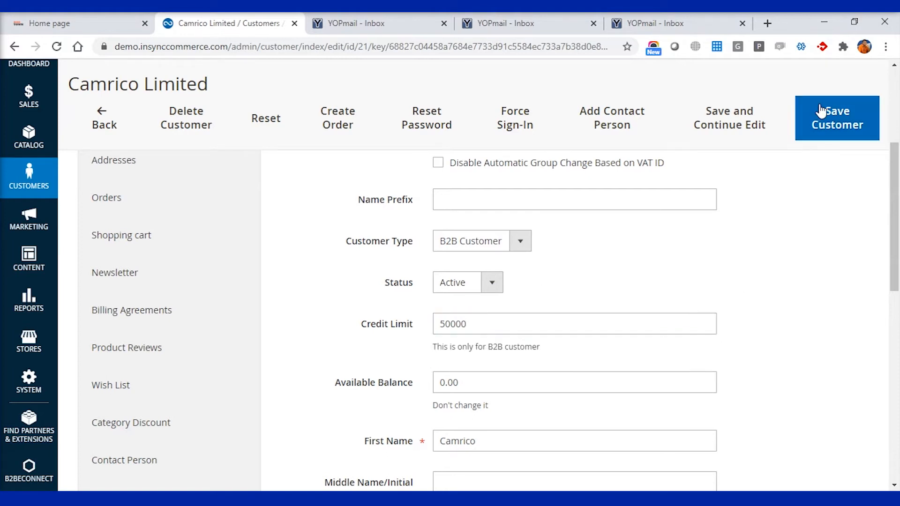
click(833, 111)
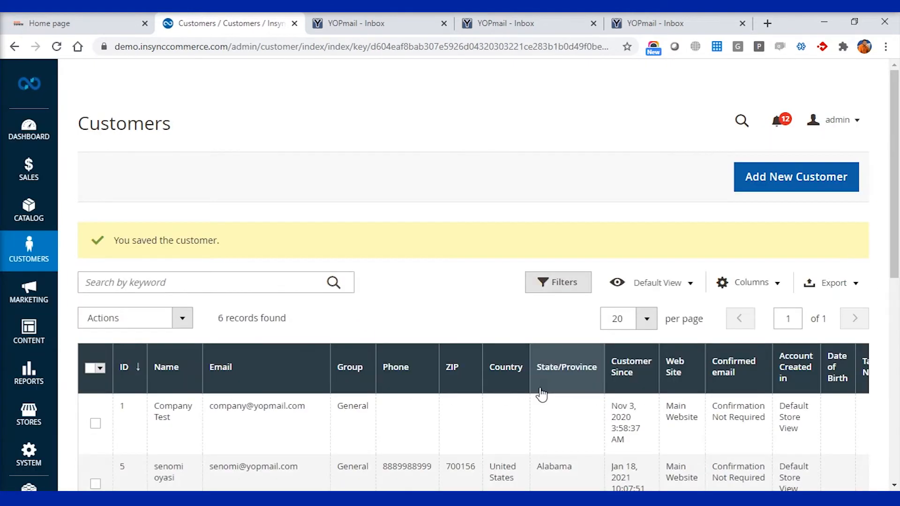
Reopen Camrico Limited from the Customers grid and begin a new contact person.
scroll(546, 391, down, 5)
scroll(542, 393, down, 2)
scroll(656, 408, right, 4)
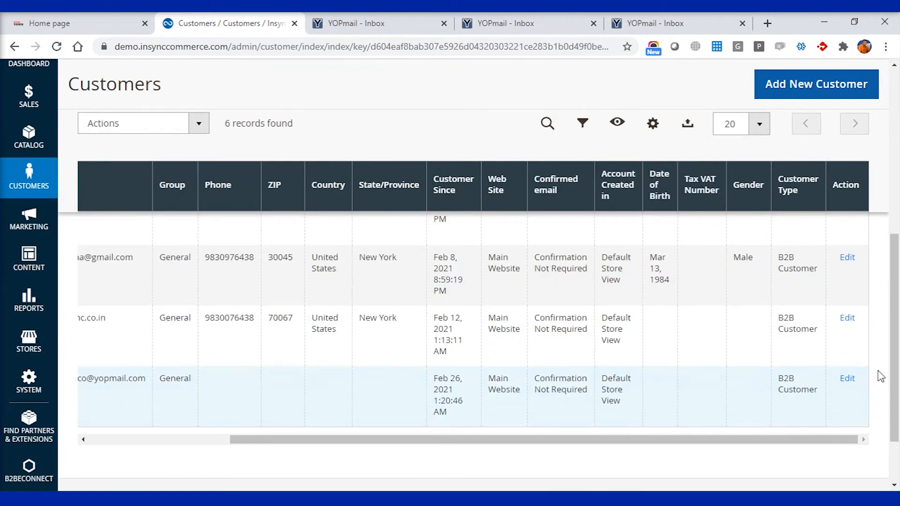
click(846, 381)
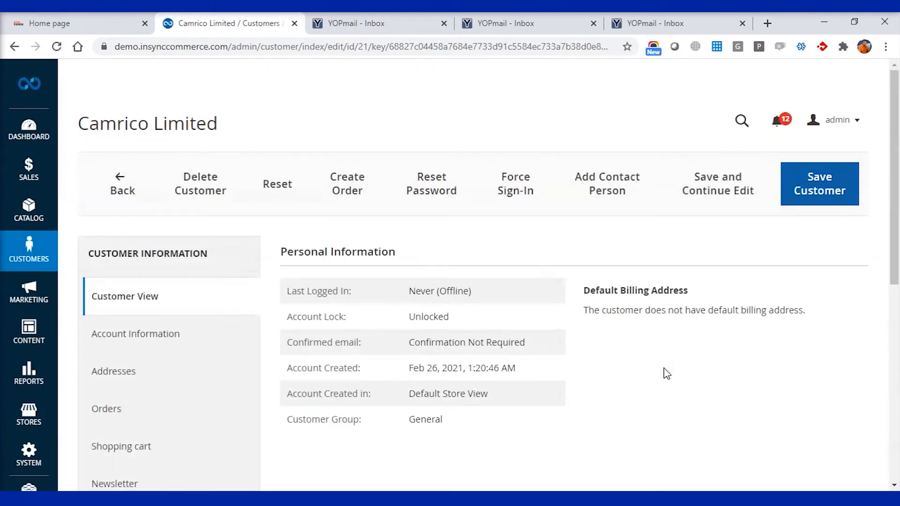
scroll(552, 360, down, 3)
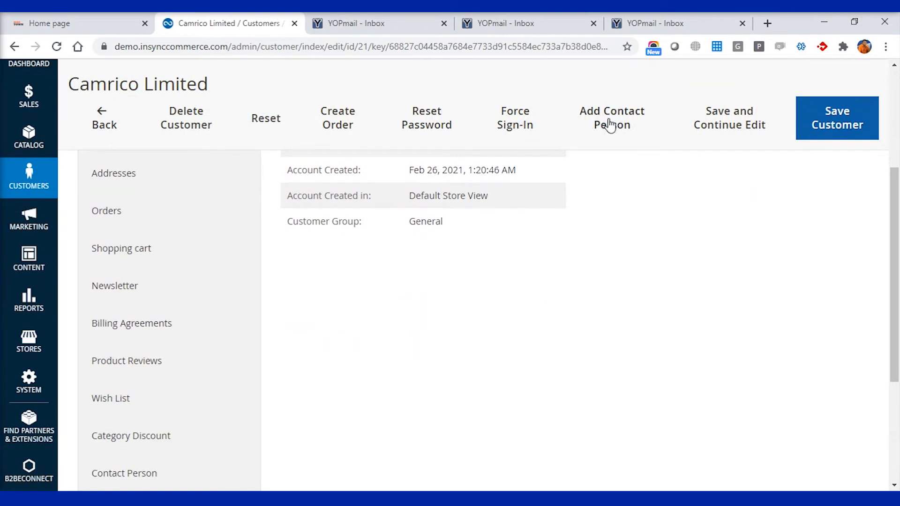
click(618, 124)
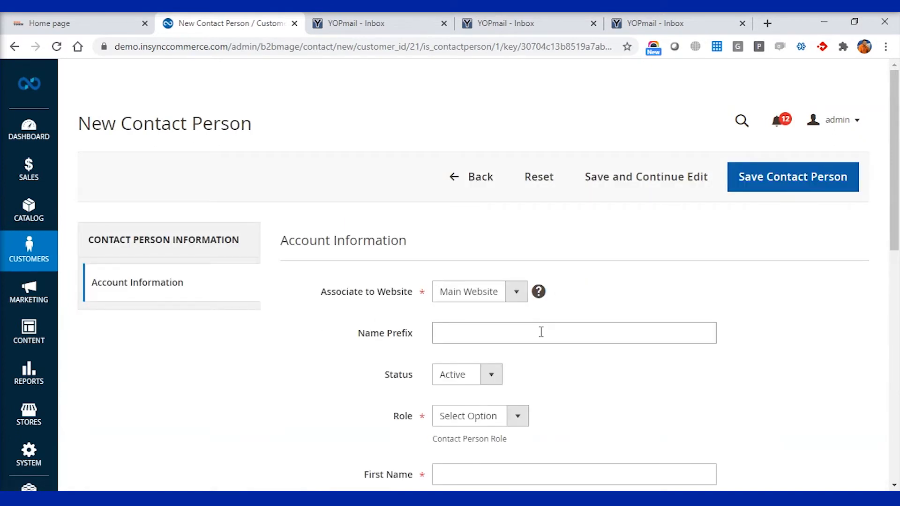
Look up the admin contact's name in the Notepad notes.
scroll(541, 332, down, 3)
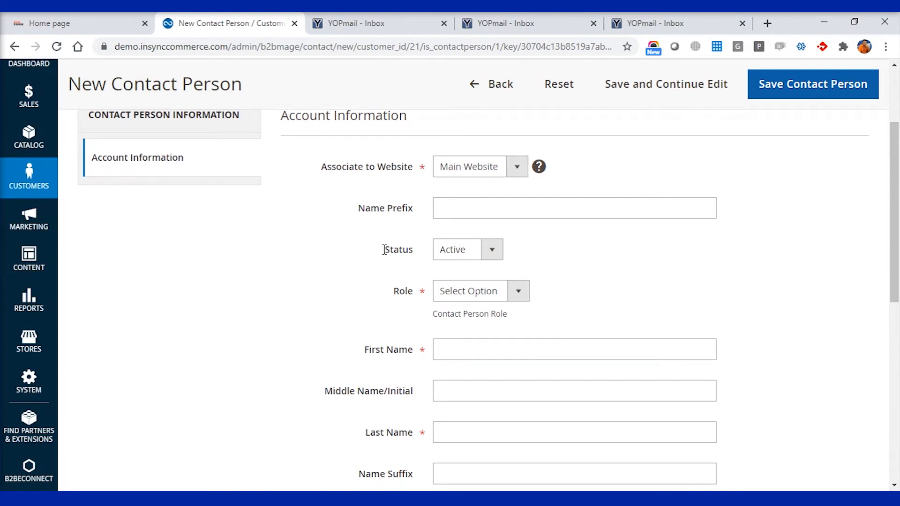
scroll(382, 253, up, 3)
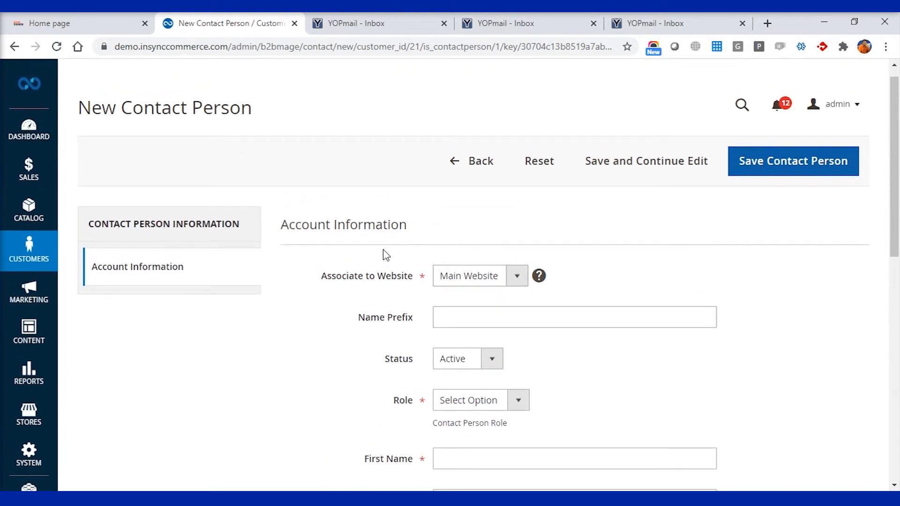
scroll(573, 301, down, 3)
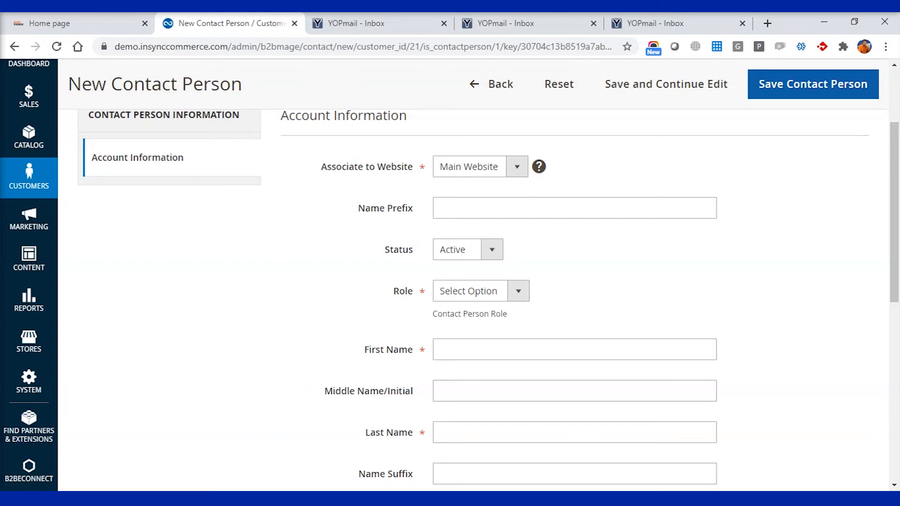
key(alt+Tab)
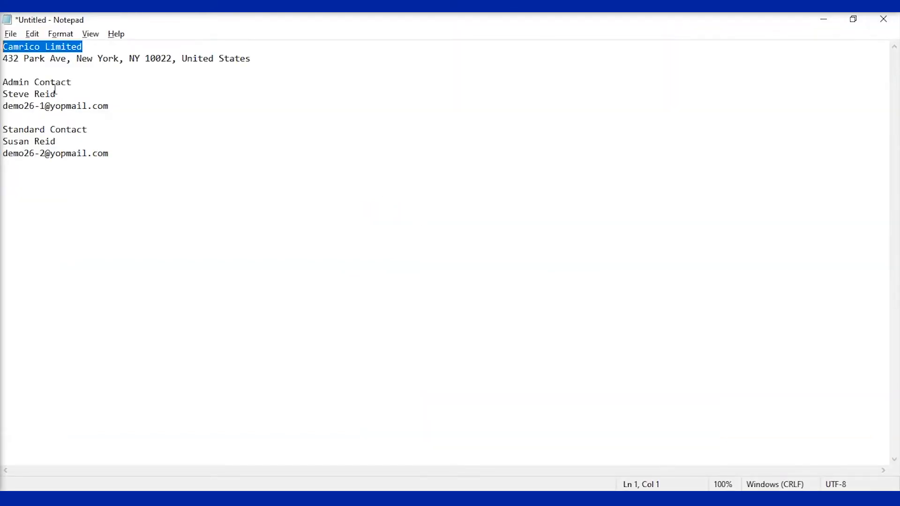
drag(57, 94, 5, 96)
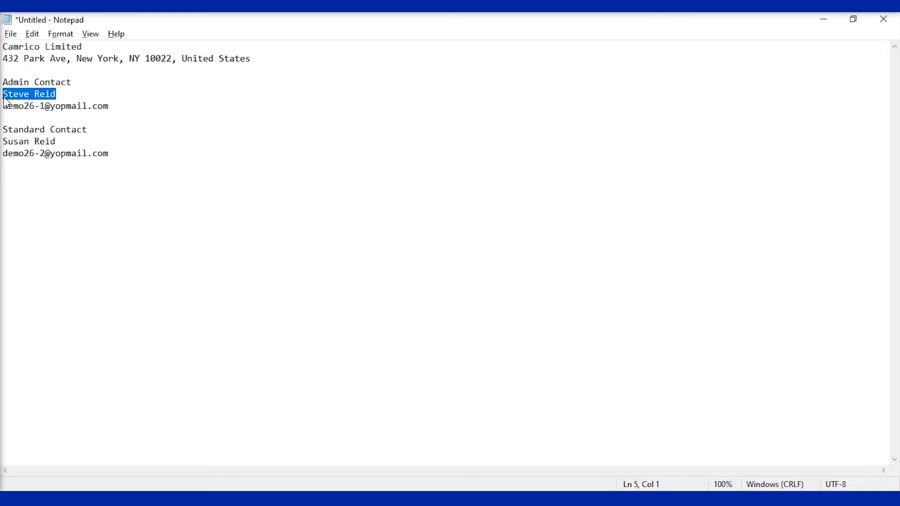
key(alt+Tab)
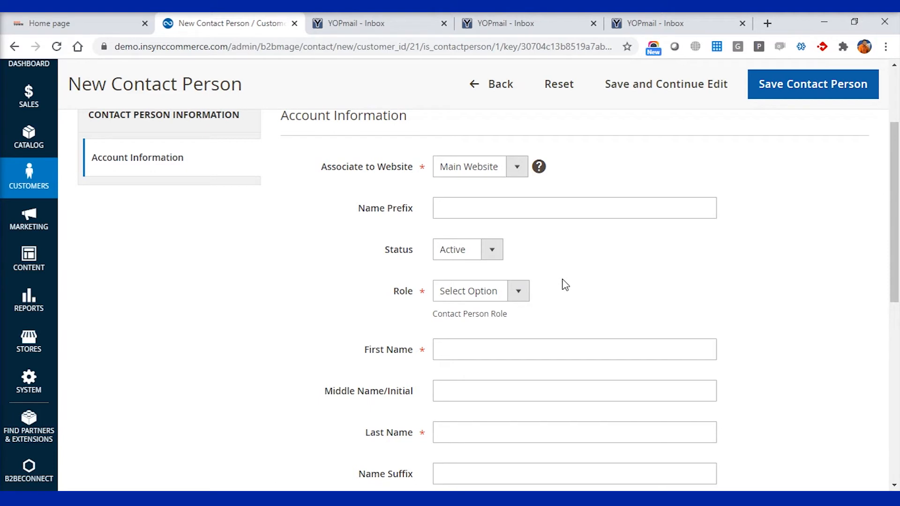
Set Role to Administrator and enter the admin contact's first and last names.
click(521, 291)
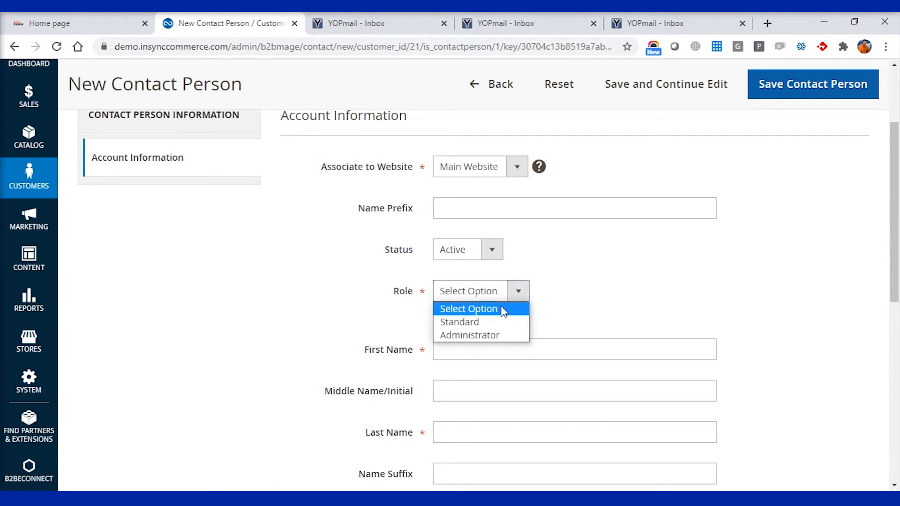
click(489, 334)
scroll(544, 331, down, 2)
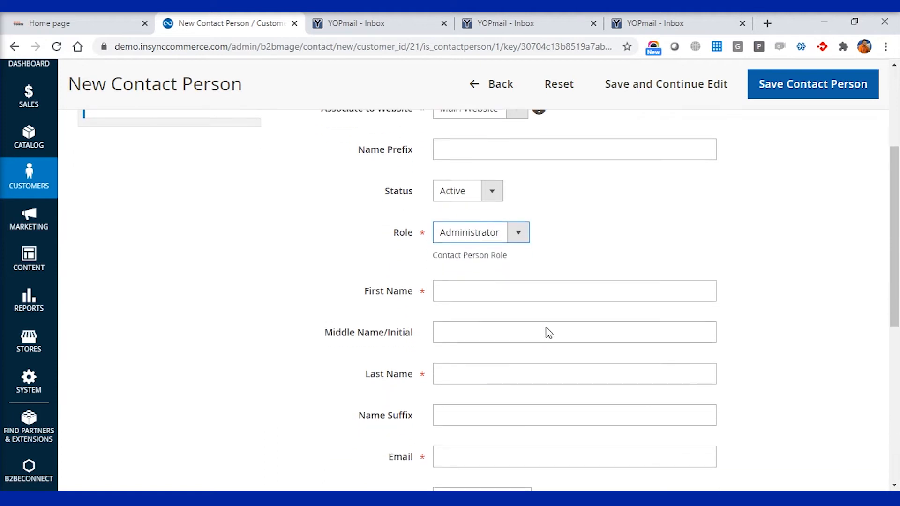
click(479, 287)
drag(495, 287, 468, 287)
key(ctrl+x)
click(475, 369)
key(ctrl+v)
Copy the admin contact's e-mail from the notes into the Email field.
scroll(529, 361, down, 2)
click(505, 342)
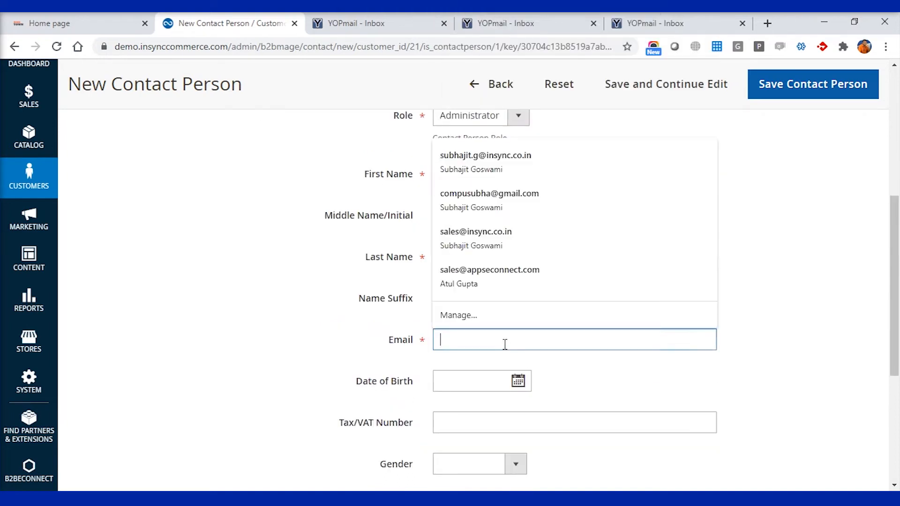
key(alt+Tab)
drag(109, 106, 3, 106)
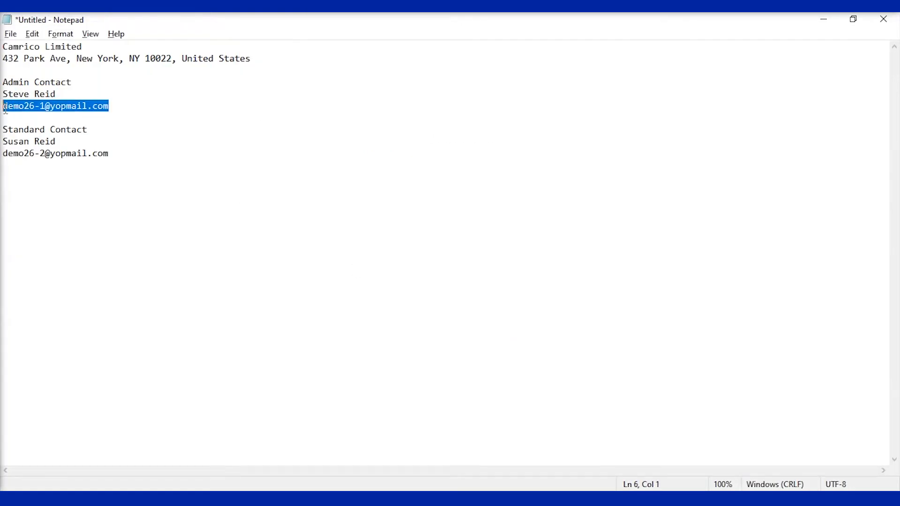
key(ctrl+c)
key(alt+Tab)
key(ctrl+v)
Set Gender to Male and save the admin contact person.
scroll(684, 328, down, 2)
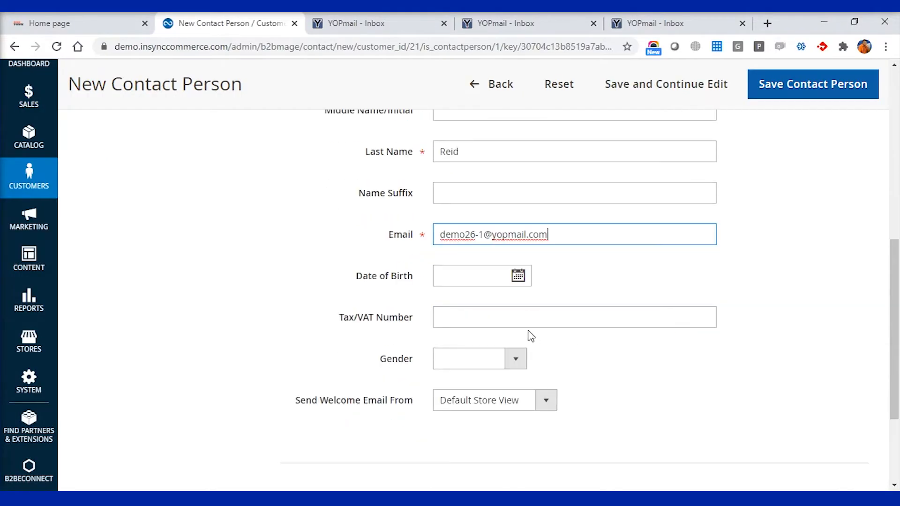
click(517, 361)
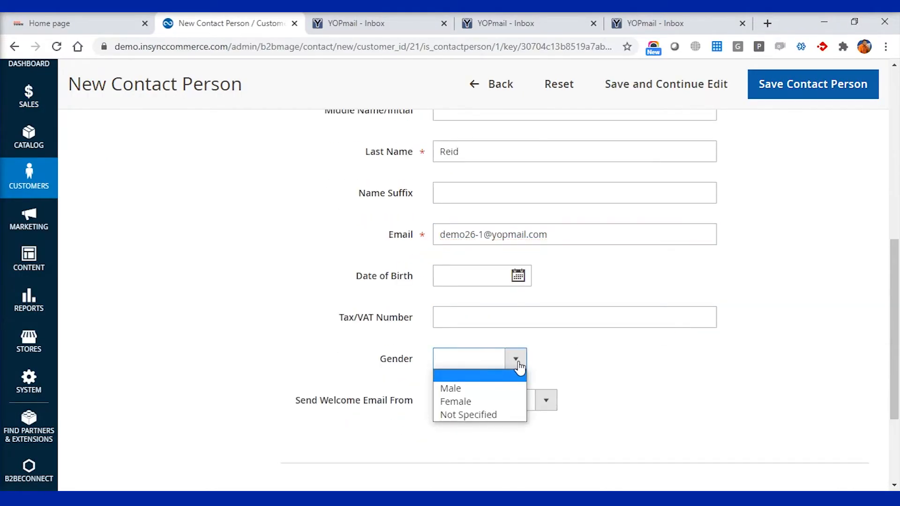
click(482, 393)
scroll(759, 394, up, 10)
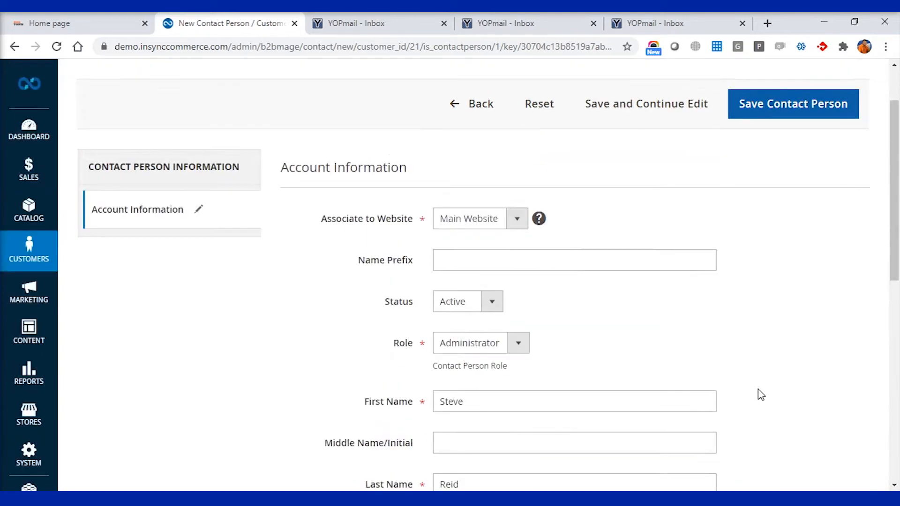
click(793, 176)
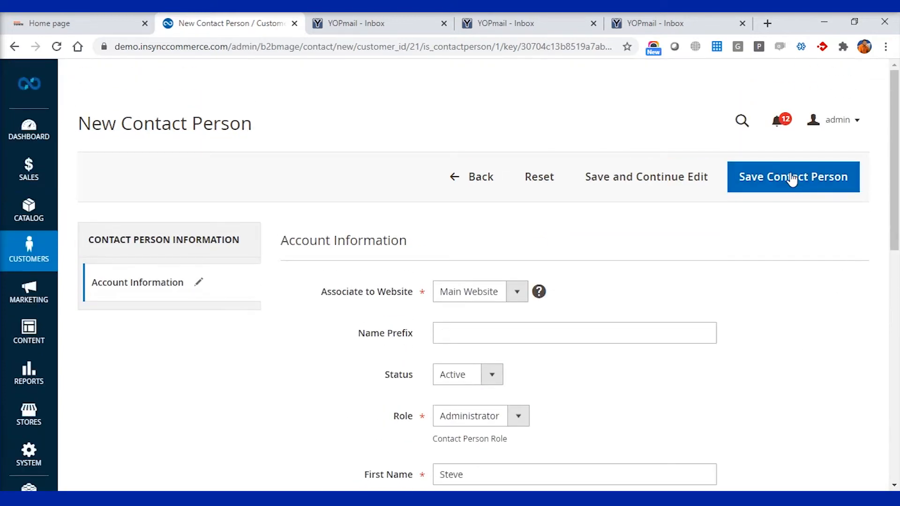
Start another contact person with the Standard role.
click(615, 192)
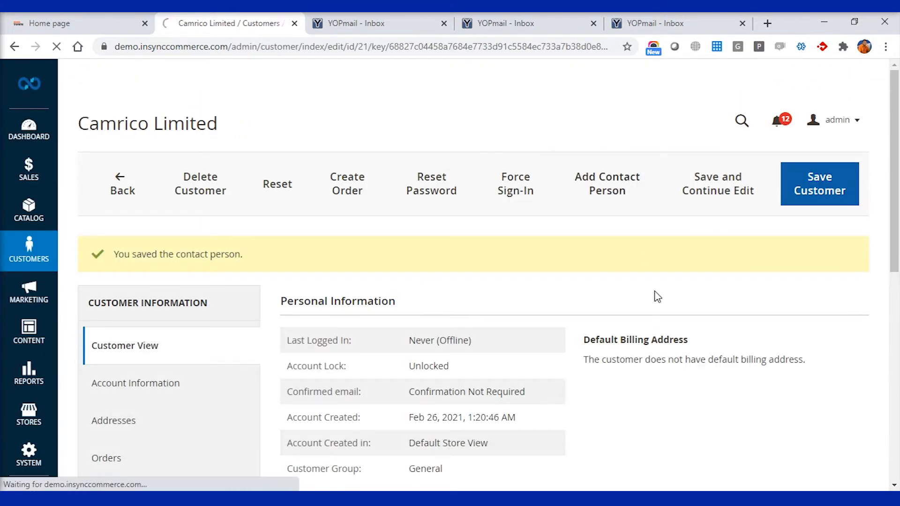
scroll(544, 353, down, 3)
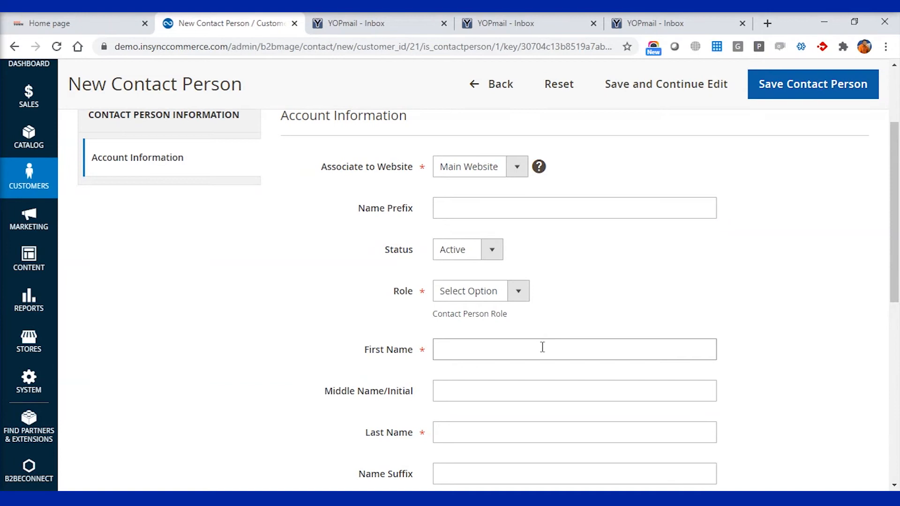
click(514, 294)
click(495, 327)
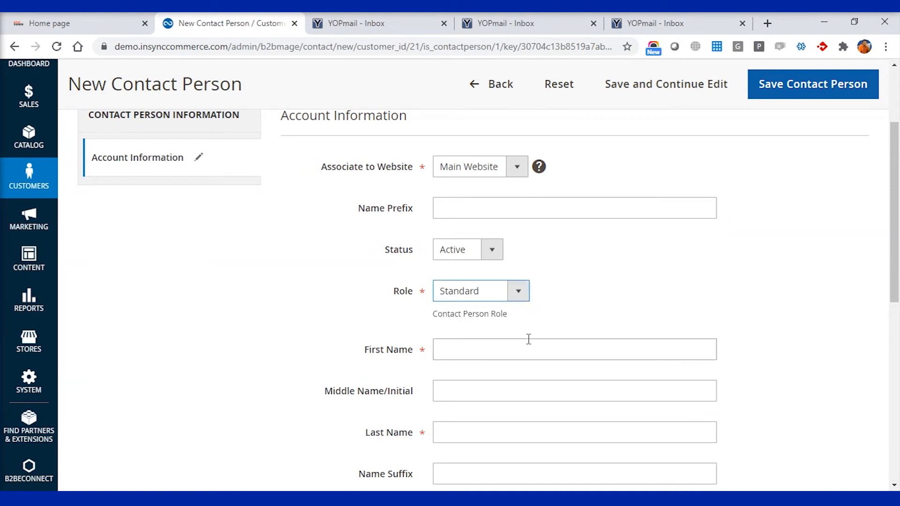
Fill in the standard contact's first and last names from the notes.
scroll(528, 340, down, 2)
click(470, 273)
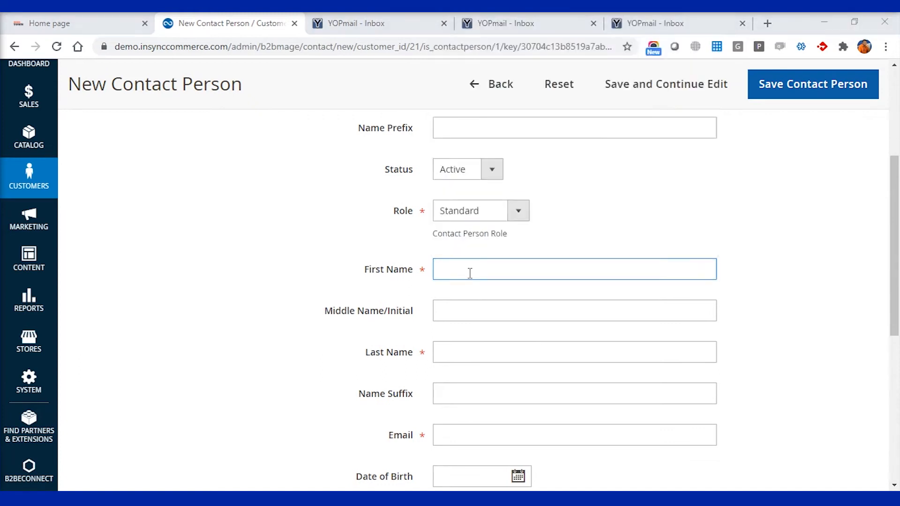
key(alt+Tab)
drag(74, 140, 2, 142)
key(ctrl+c)
key(alt+Tab)
key(ctrl+v)
drag(493, 271, 467, 271)
key(BackSpace)
click(465, 349)
text(Reid)
Select the contact's e-mail in the notes, set Gender to Female, and save.
key(alt+Tab)
drag(112, 157, 2, 162)
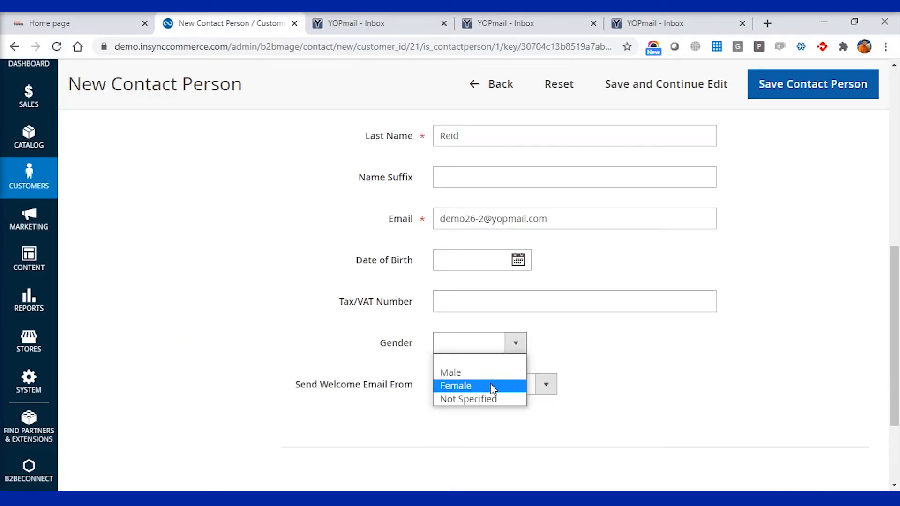
click(490, 383)
scroll(750, 346, up, 8)
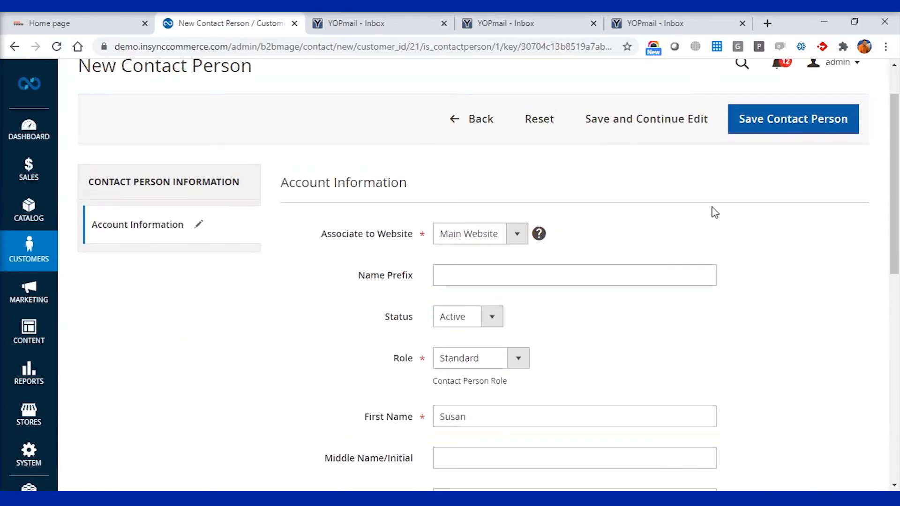
click(780, 135)
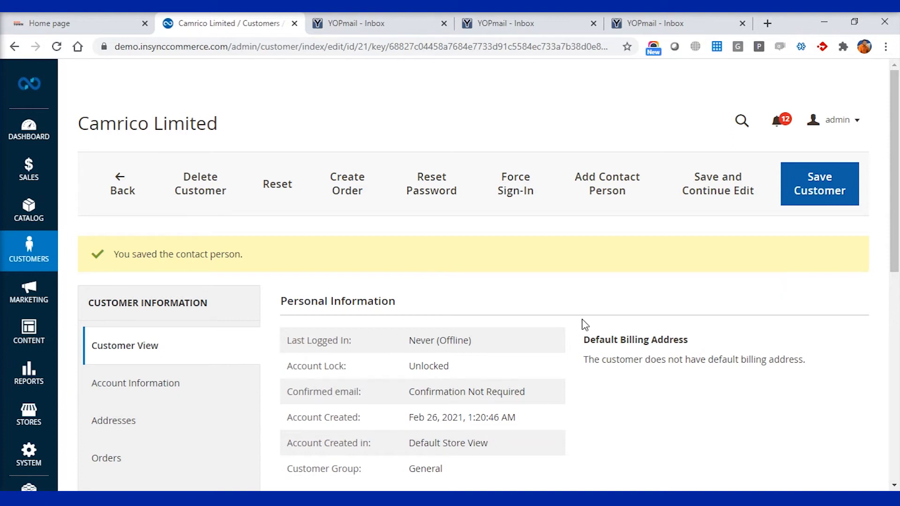
Show Camrico Limited's Addresses section, which has no default billing or shipping address yet.
scroll(585, 325, down, 2)
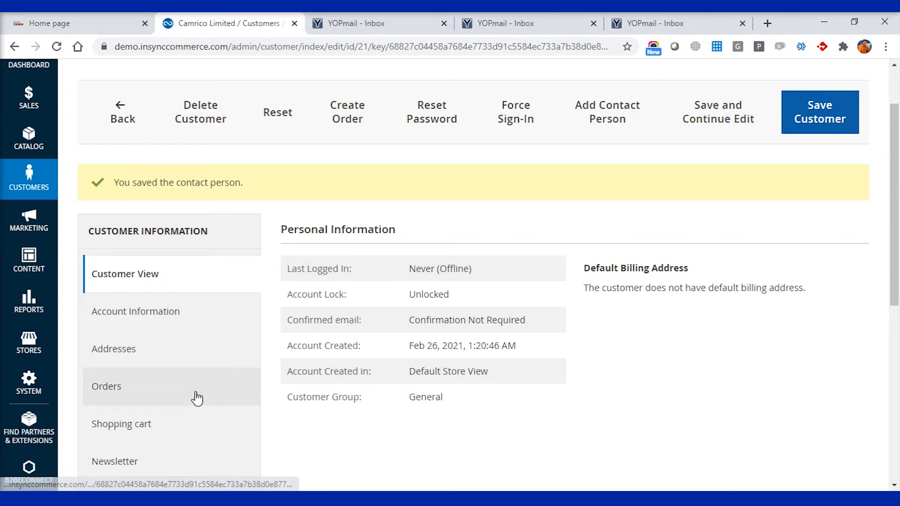
click(156, 356)
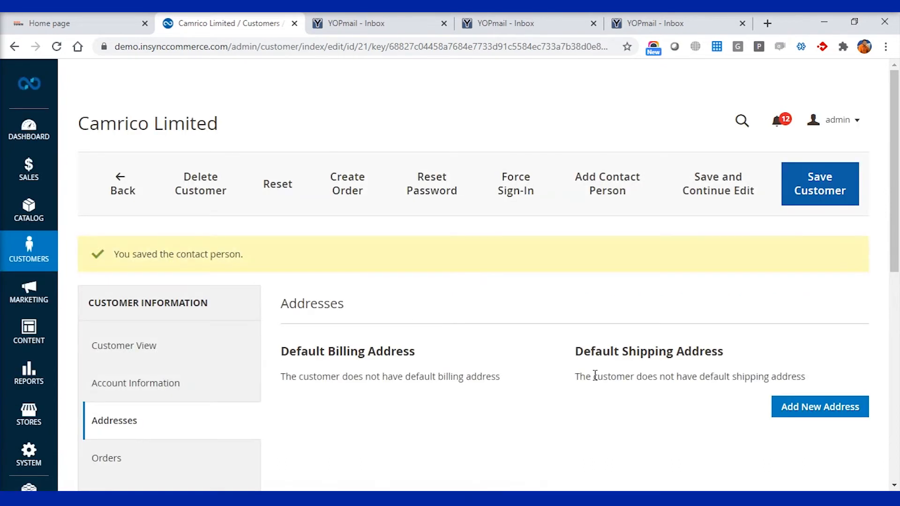
scroll(595, 377, down, 2)
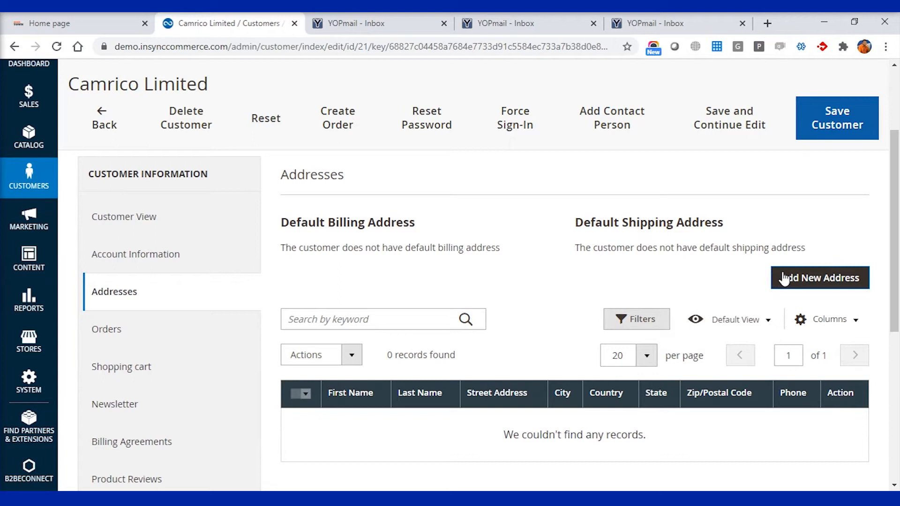
Start a new address set as default billing and shipping, copying the company address from the notes.
click(823, 279)
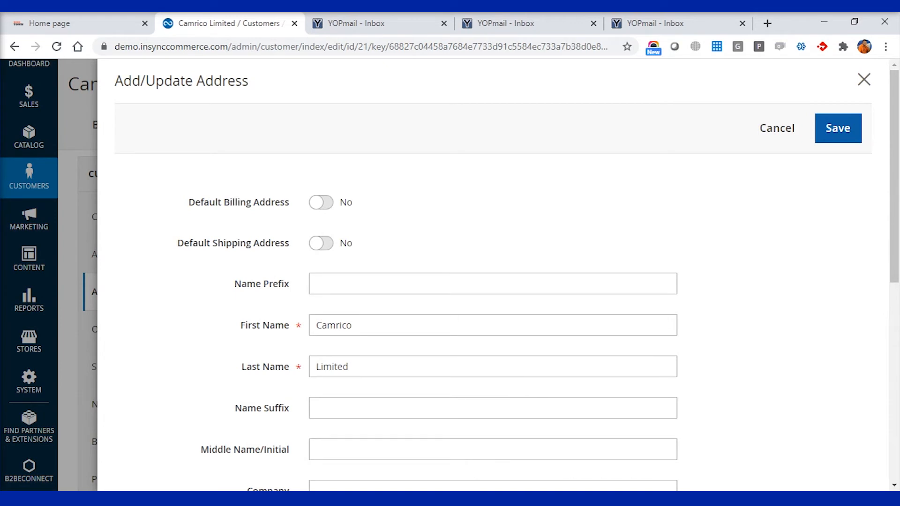
click(260, 60)
click(62, 69)
key(shift+Up)
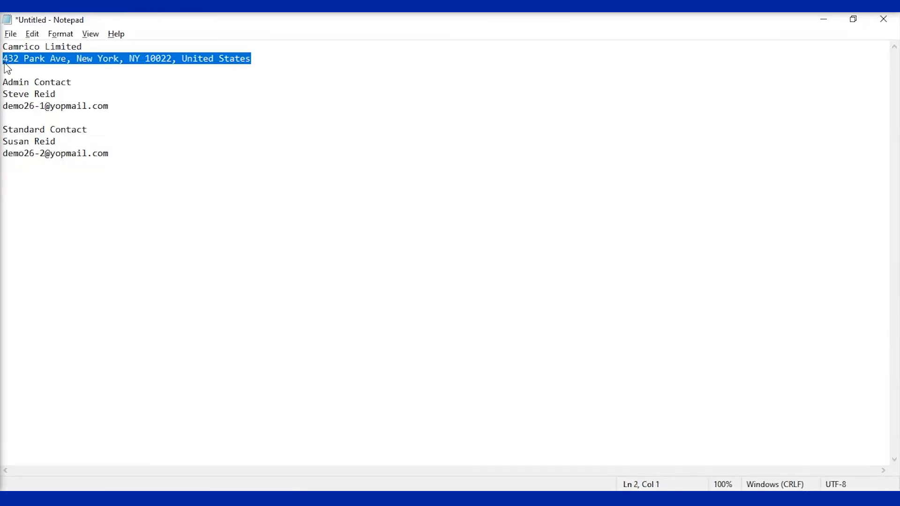
key(alt+Tab)
click(327, 207)
click(327, 248)
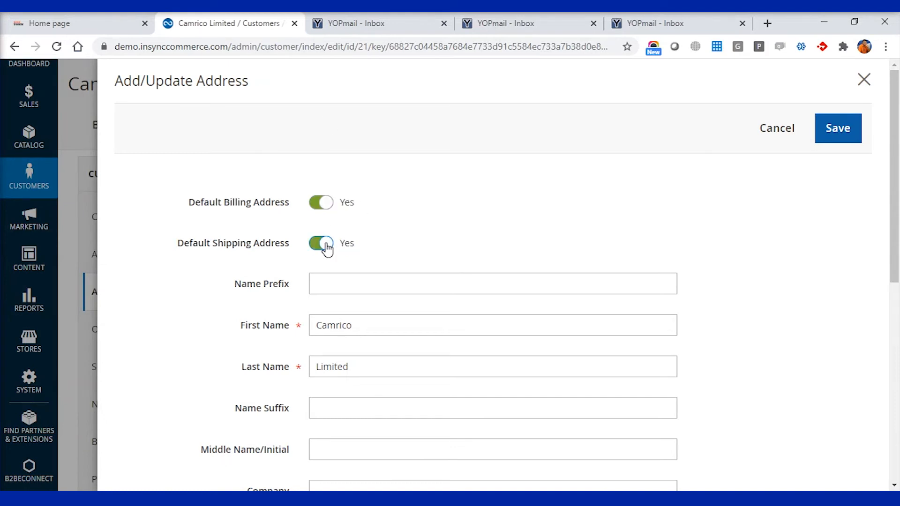
scroll(504, 302, down, 2)
scroll(505, 300, down, 1)
scroll(506, 298, down, 3)
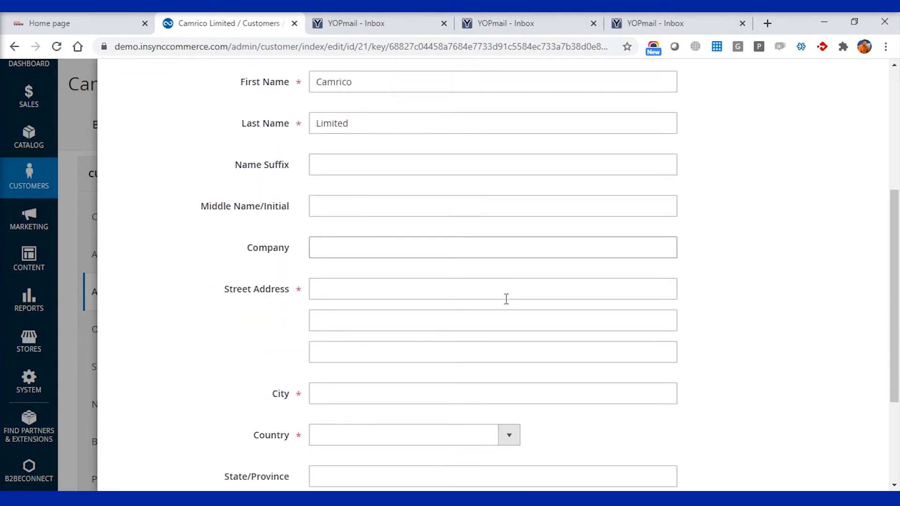
click(337, 245)
text(Camrico)
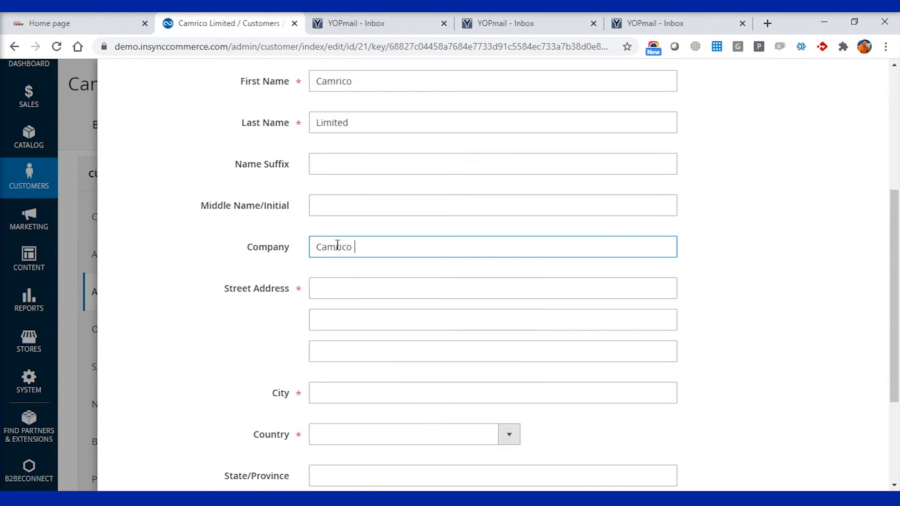
text( Limited)
click(370, 293)
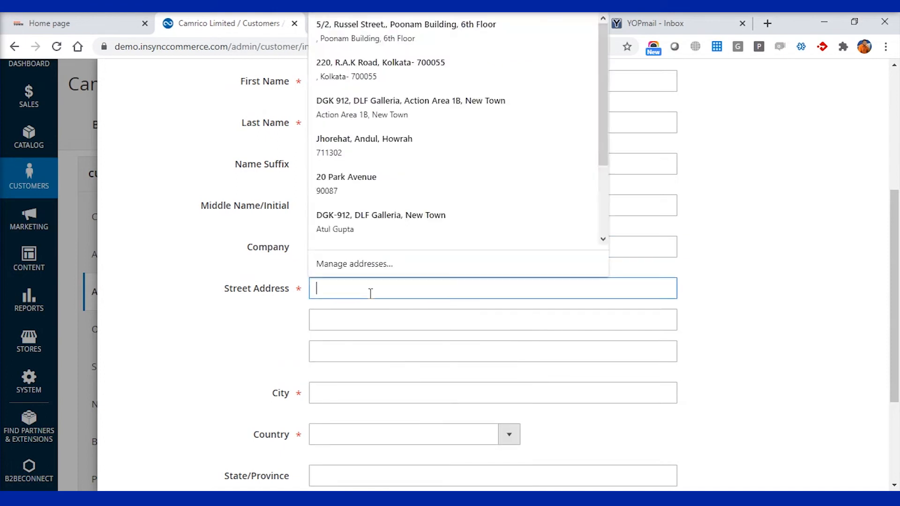
key(ctrl+v)
drag(554, 287, 374, 288)
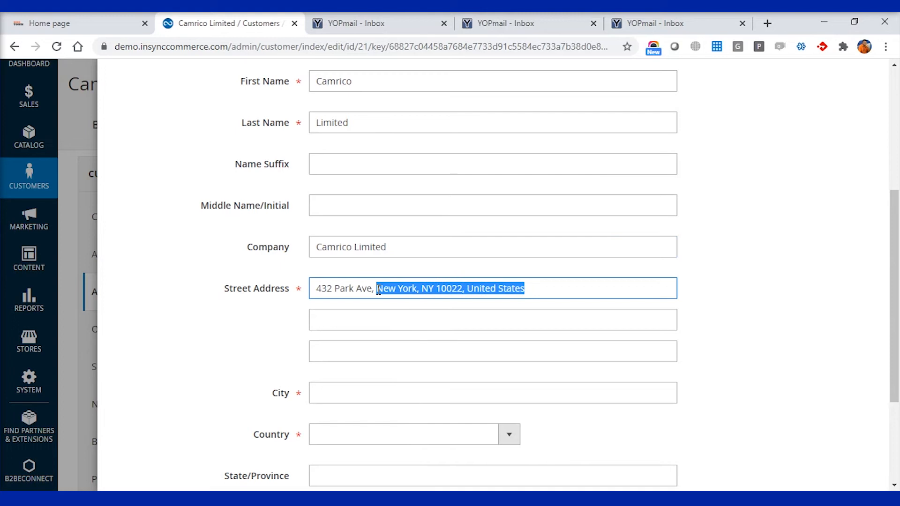
key(BackSpace)
key(BackSpace)
scroll(388, 362, down, 1)
Set city New York, country United States and state New York.
click(352, 339)
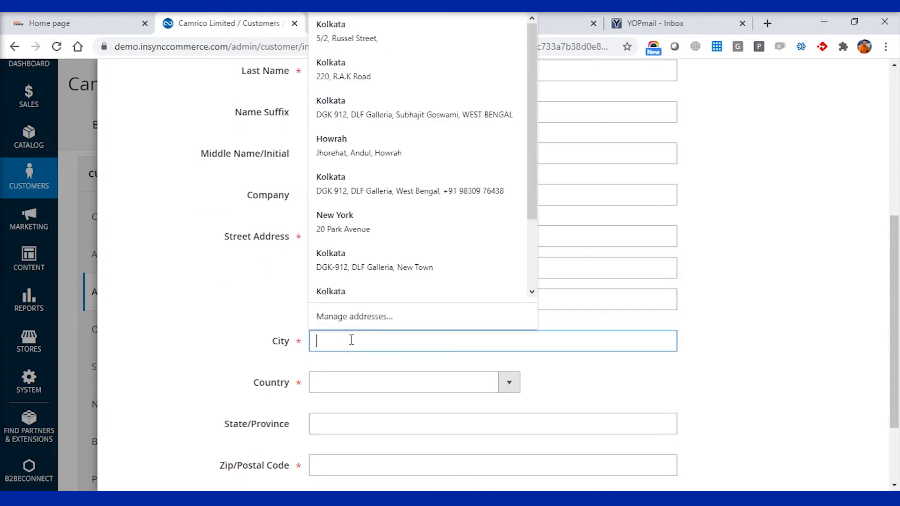
text(New York)
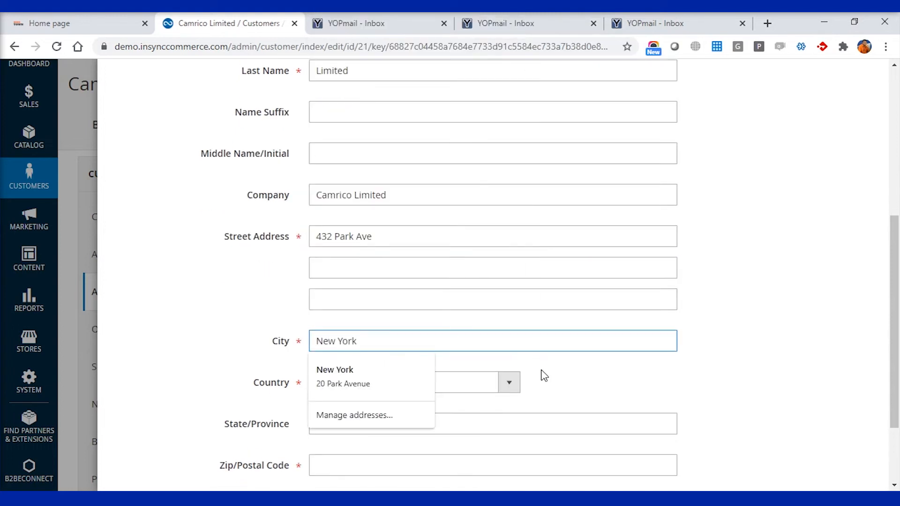
key(Tab)
click(510, 384)
key(u)
key(u)
key(u)
key(u)
key(u)
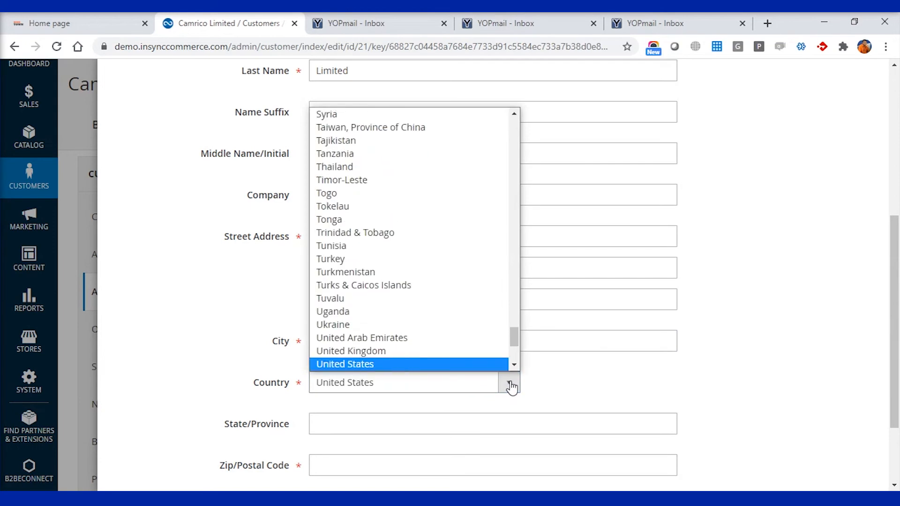
key(Return)
scroll(491, 350, down, 2)
click(509, 324)
key(n)
key(n)
key(n)
key(n)
key(n)
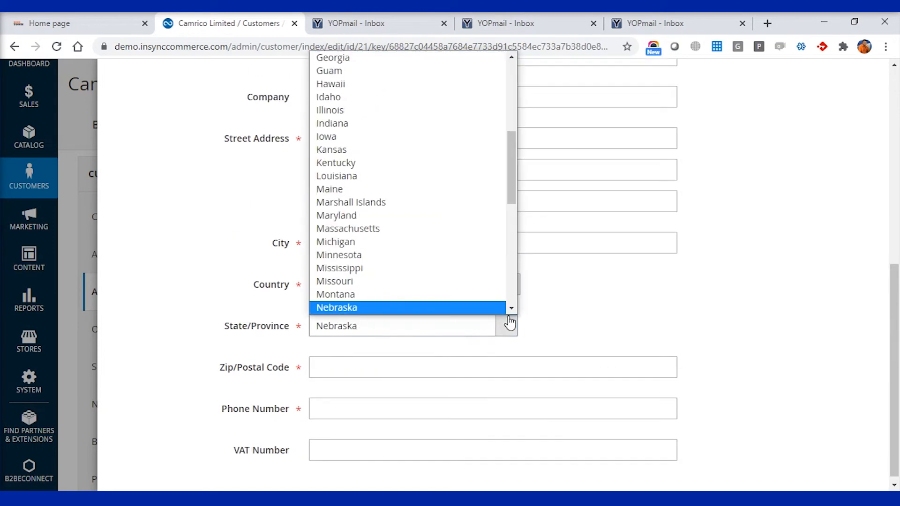
key(n)
key(Return)
Enter zip code 10022 and the contact phone number, then save the address.
click(401, 371)
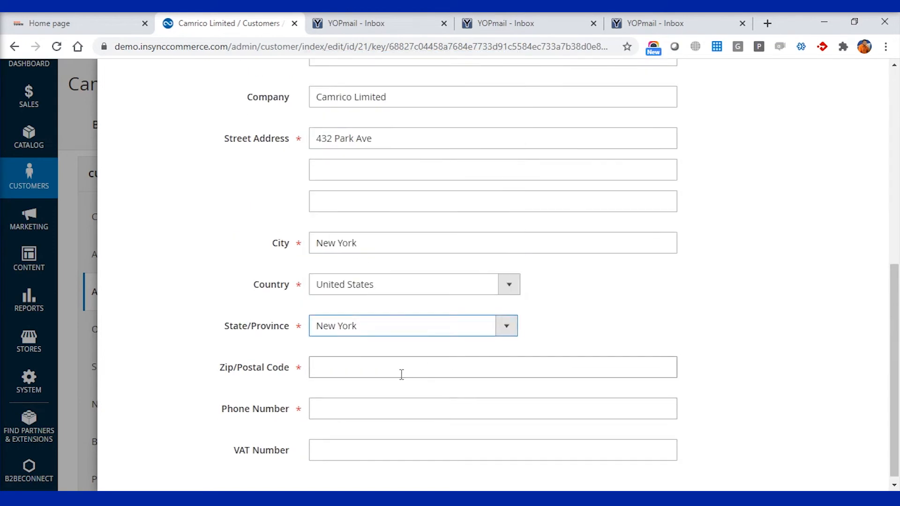
key(alt+Tab)
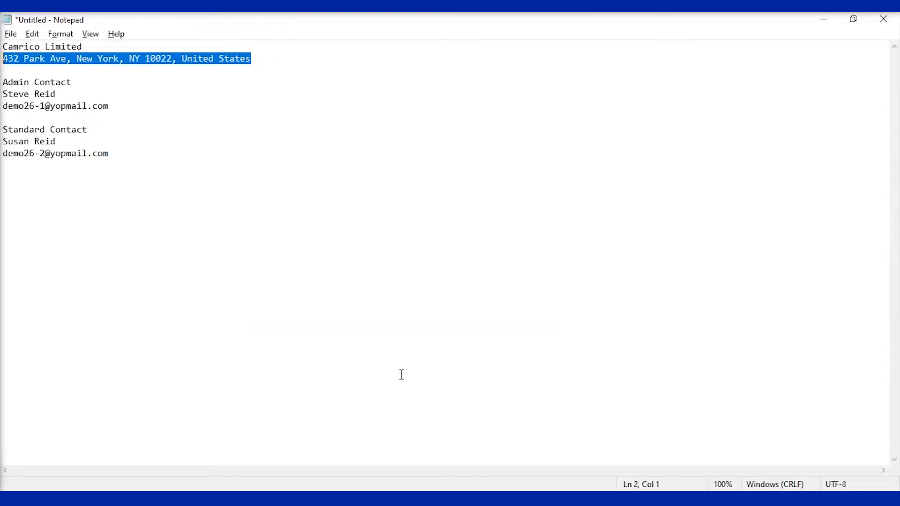
key(alt+Tab)
text(10022)
click(405, 408)
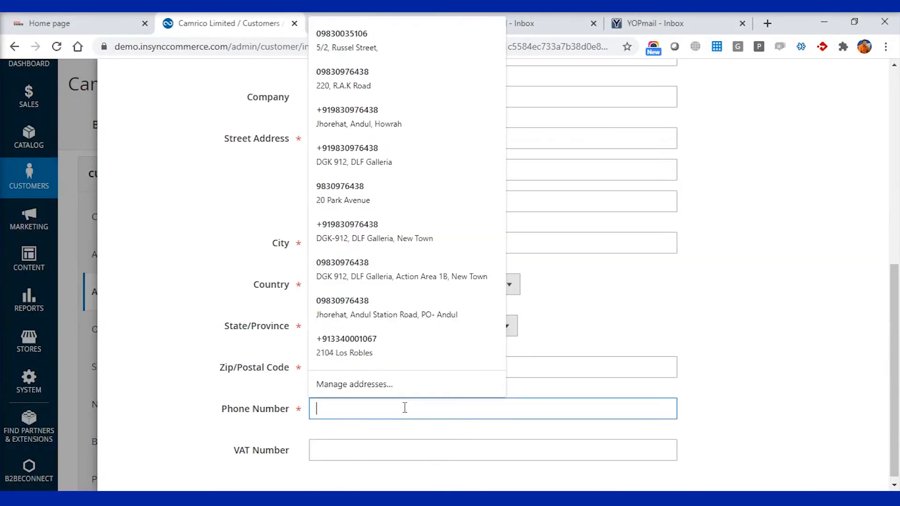
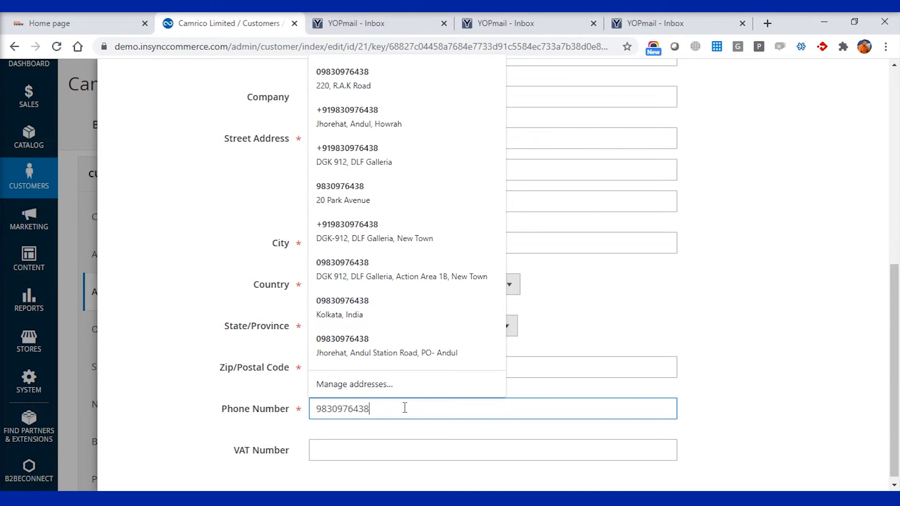
click(803, 411)
scroll(804, 411, up, 8)
click(845, 137)
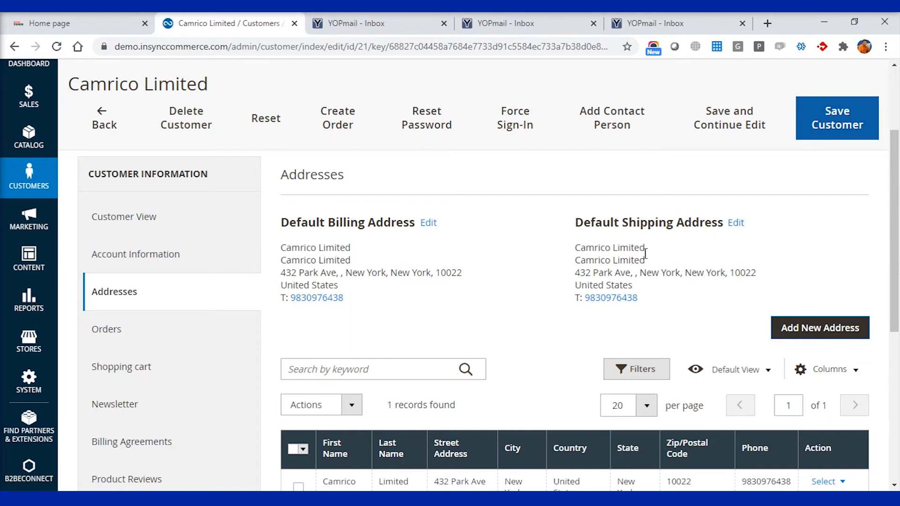
click(384, 23)
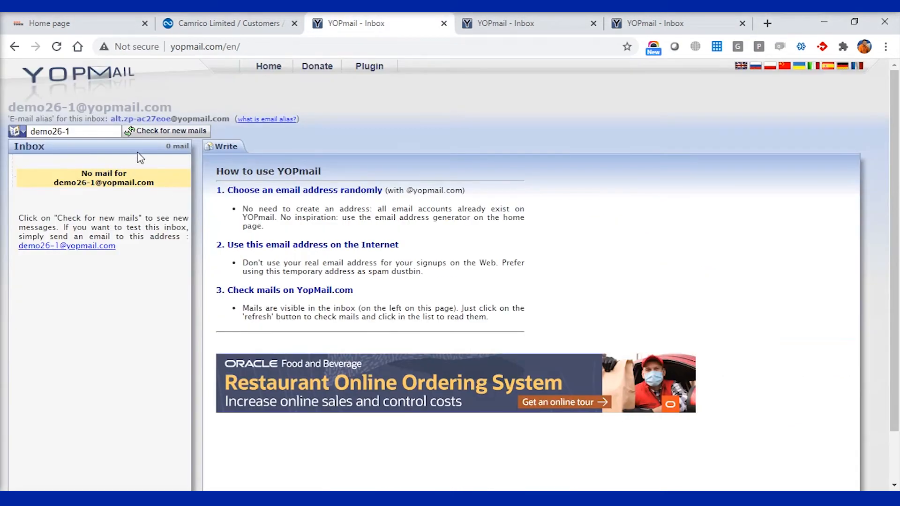
Refresh the admin contact's inbox and open the 'Welcome to Main Website Store' email.
click(149, 131)
click(187, 197)
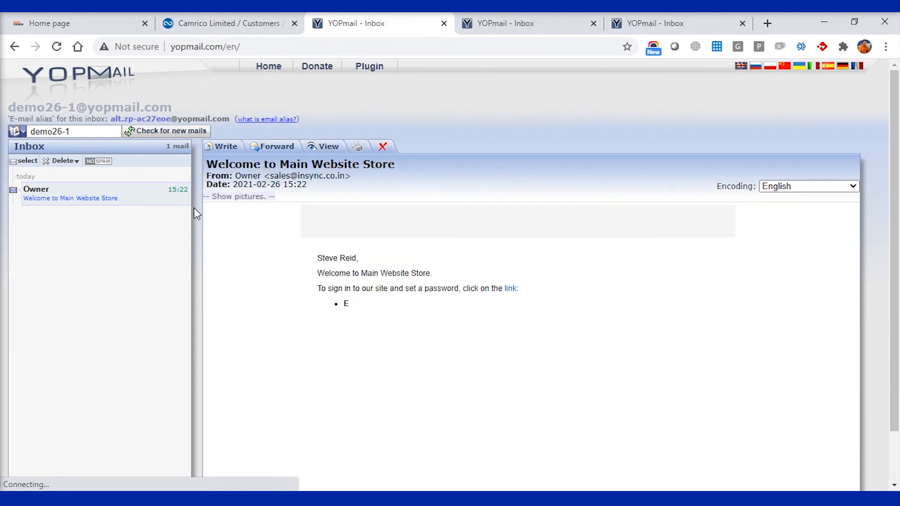
scroll(468, 349, down, 1)
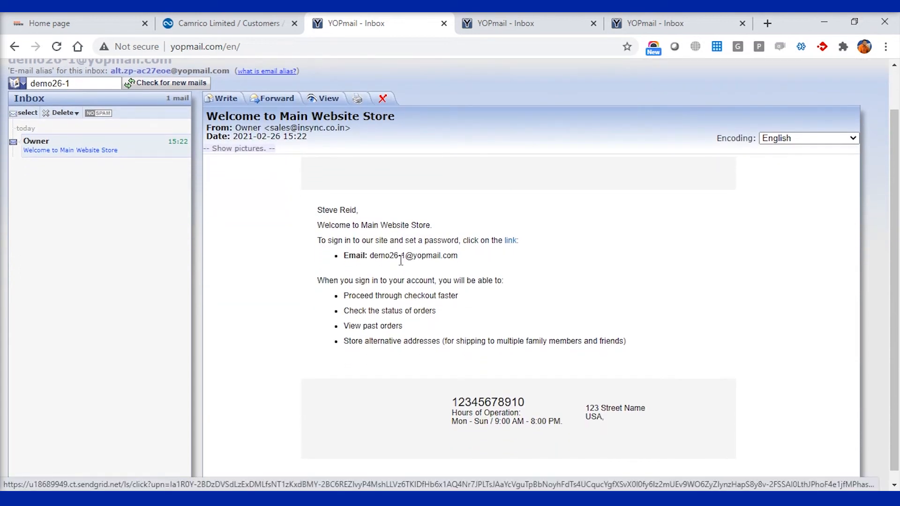
Follow the email link, set and confirm the admin contact's new password, then close the login tab.
click(513, 240)
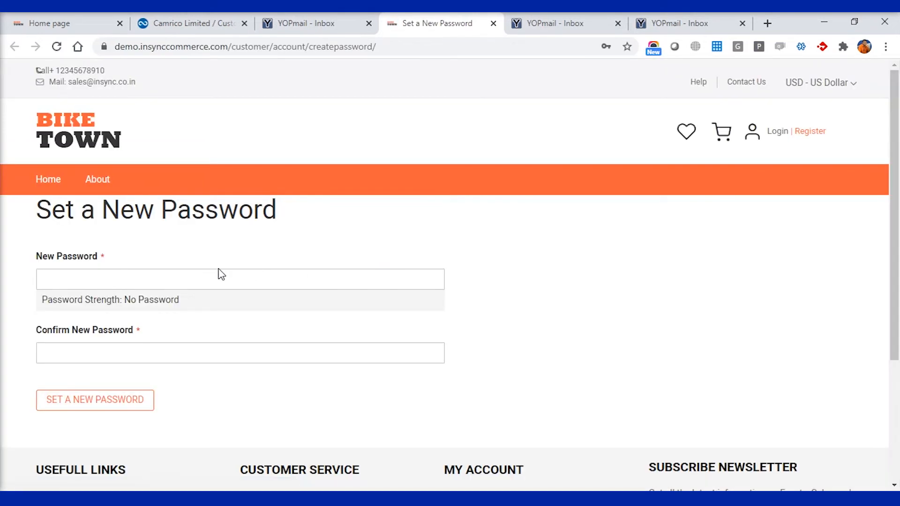
click(257, 279)
text(Test@1234)
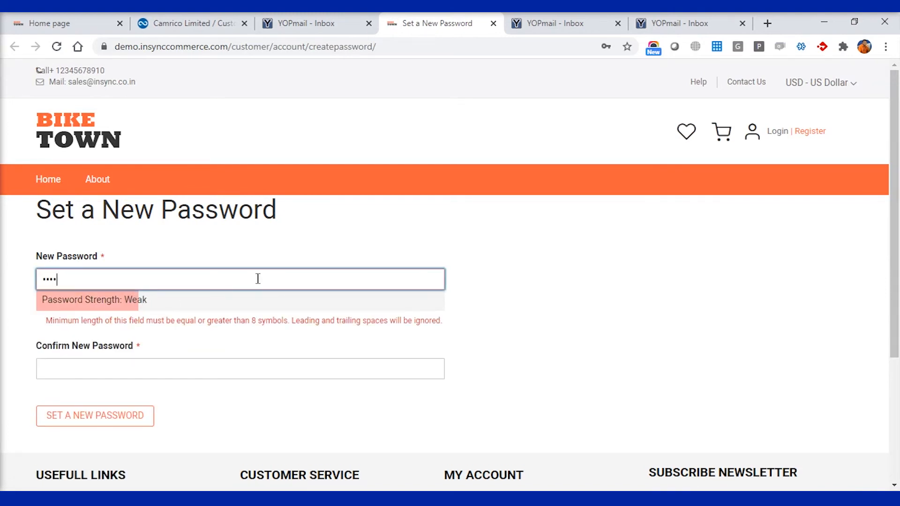
key(Tab)
text(Test@1234)
click(121, 400)
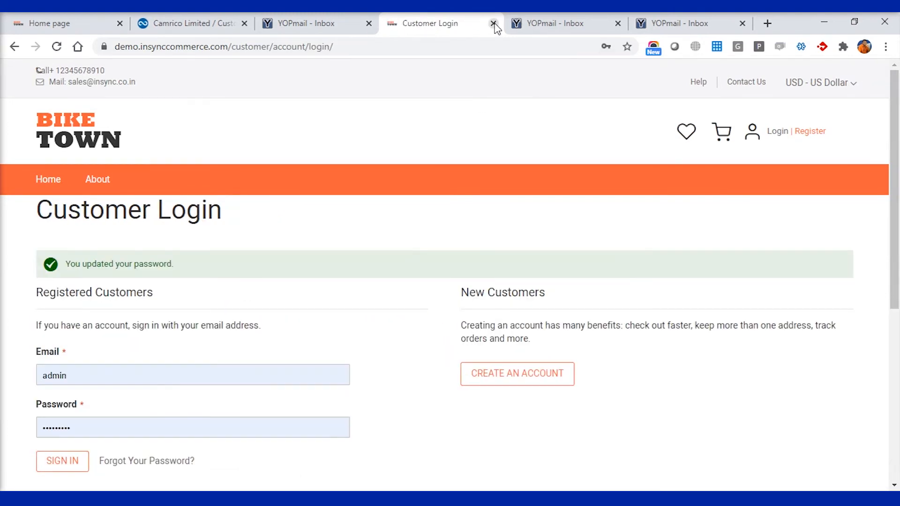
click(493, 23)
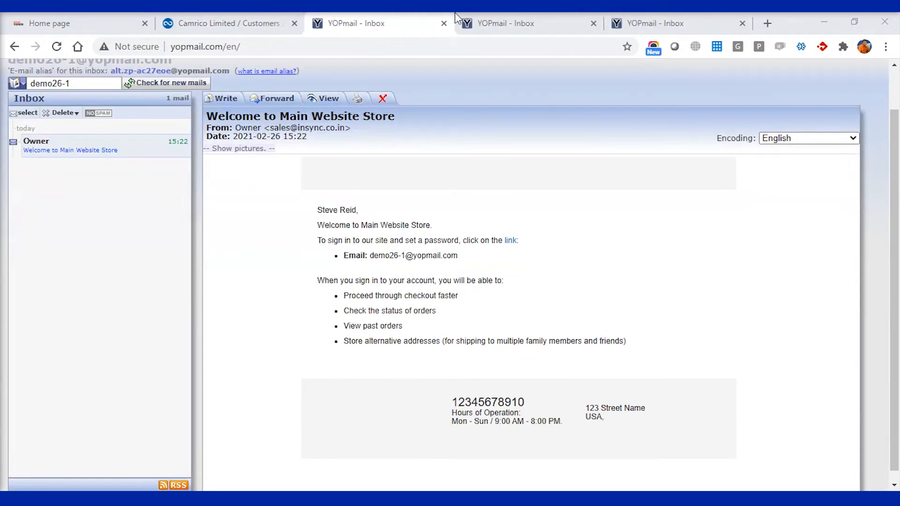
Refresh the standard contact's inbox and follow its welcome email's set-password link.
click(505, 23)
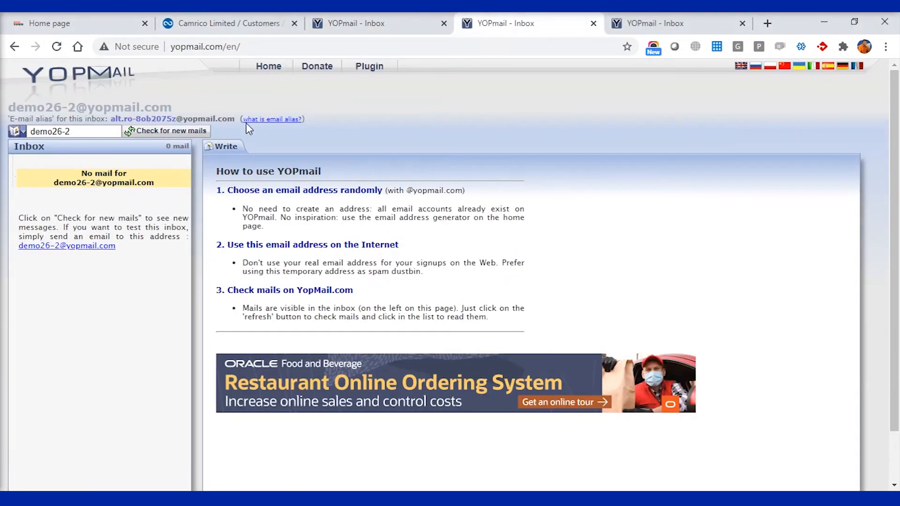
click(172, 133)
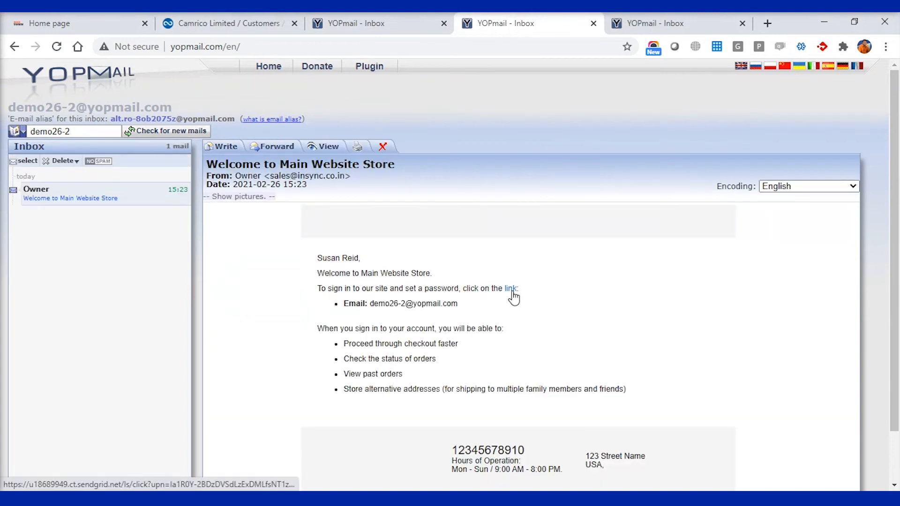
click(511, 289)
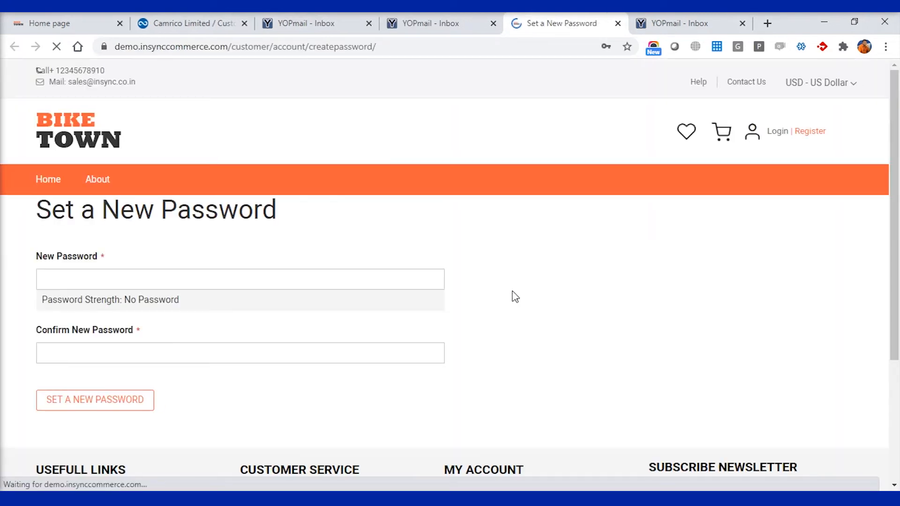
Enter and confirm the standard contact's new password, decline Chrome's update prompt, and close the login tab.
click(160, 280)
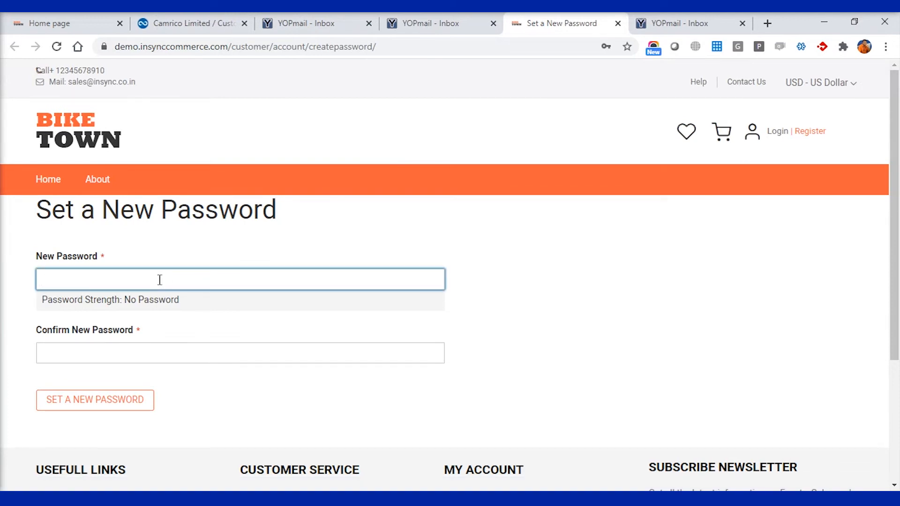
text(••••••)
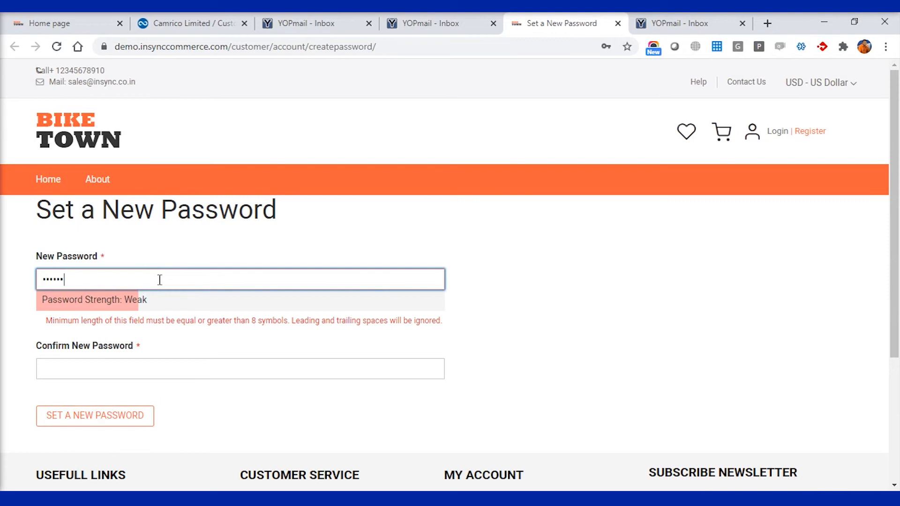
text(••)
key(Tab)
text(•••••••••)
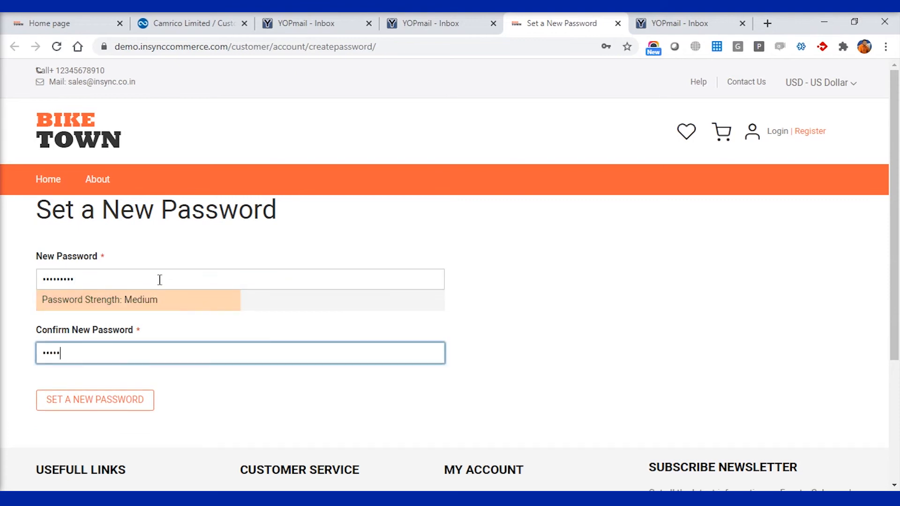
click(103, 402)
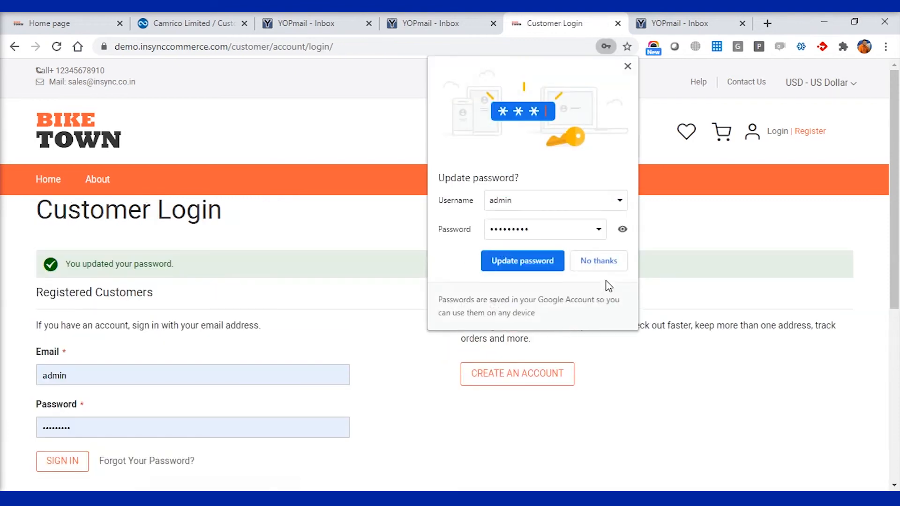
click(584, 263)
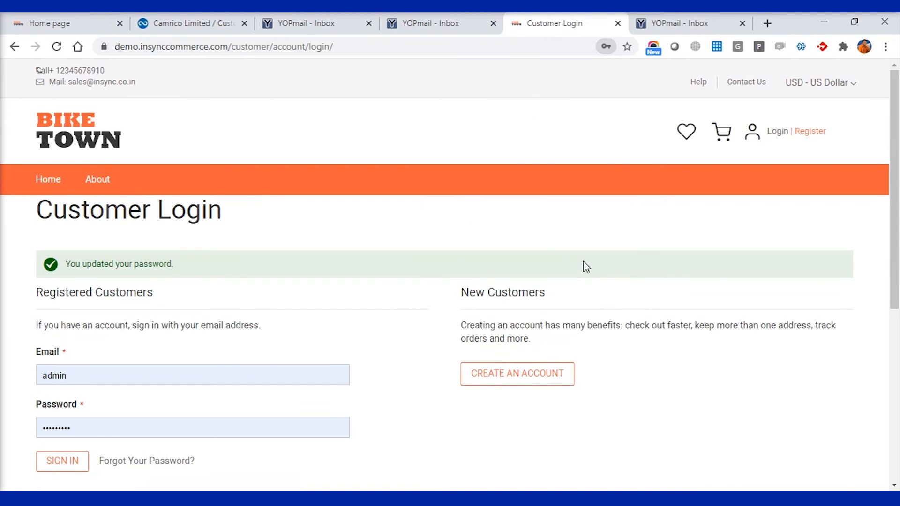
click(618, 23)
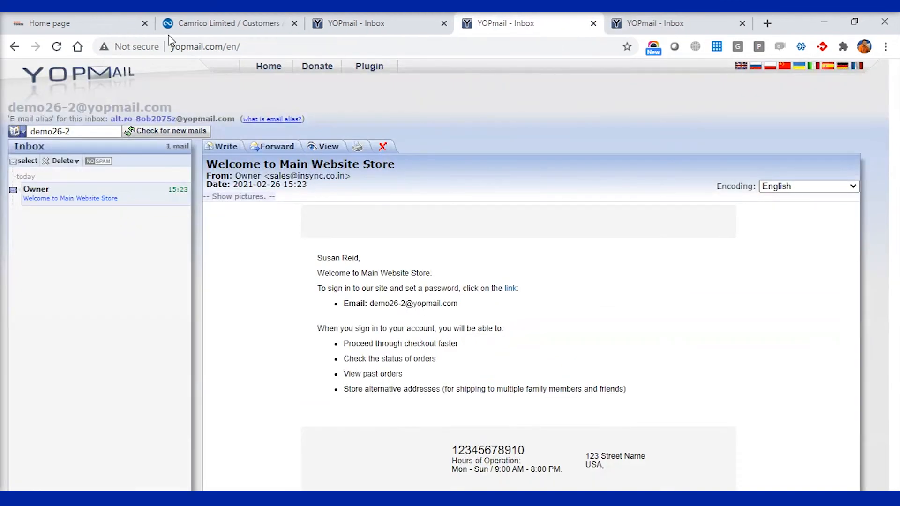
Refresh the company's YOPmail inbox to view its welcome email, then return to the Camrico Limited record.
click(651, 24)
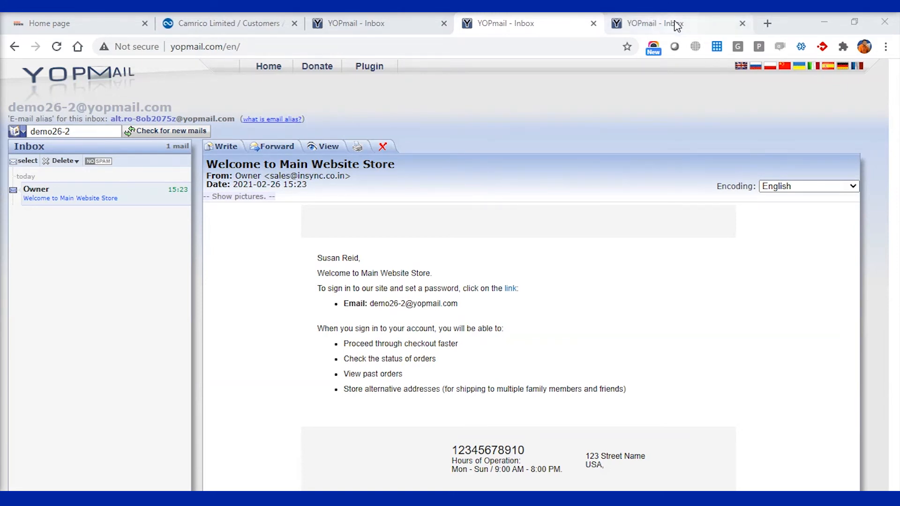
click(168, 133)
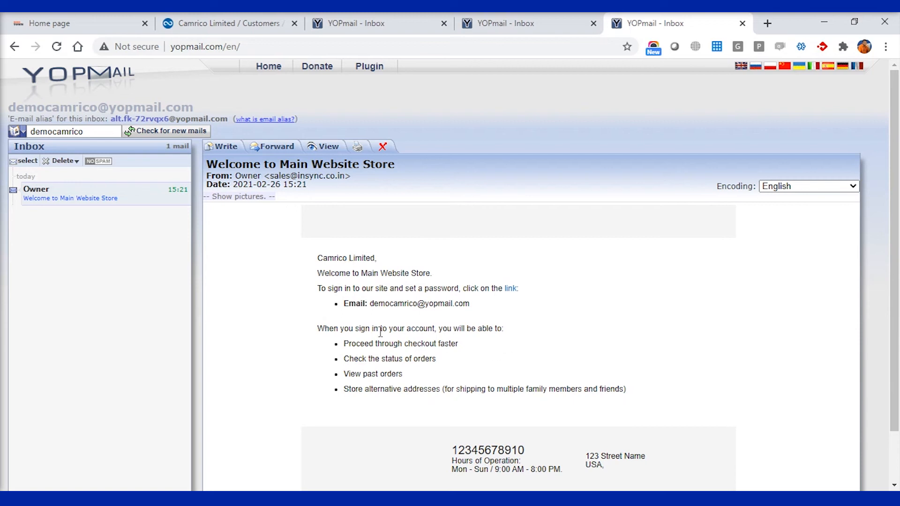
scroll(419, 288, down, 1)
scroll(420, 288, up, 1)
click(220, 24)
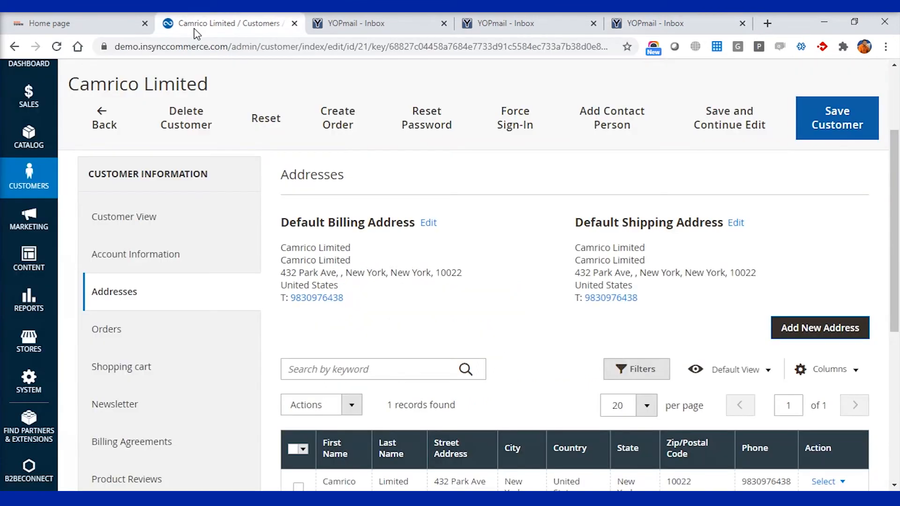
On the storefront login page, replace the email with the admin contact's address copied from the notes.
click(77, 14)
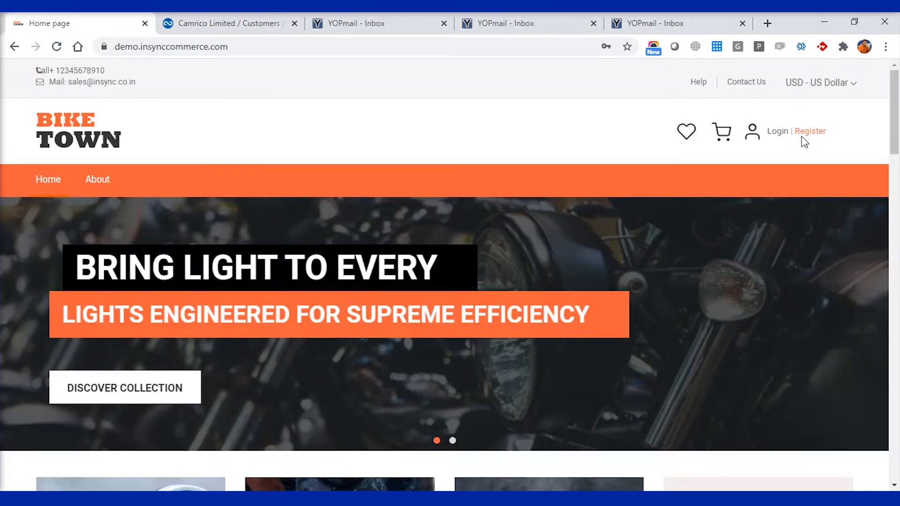
click(776, 134)
drag(167, 347, 34, 342)
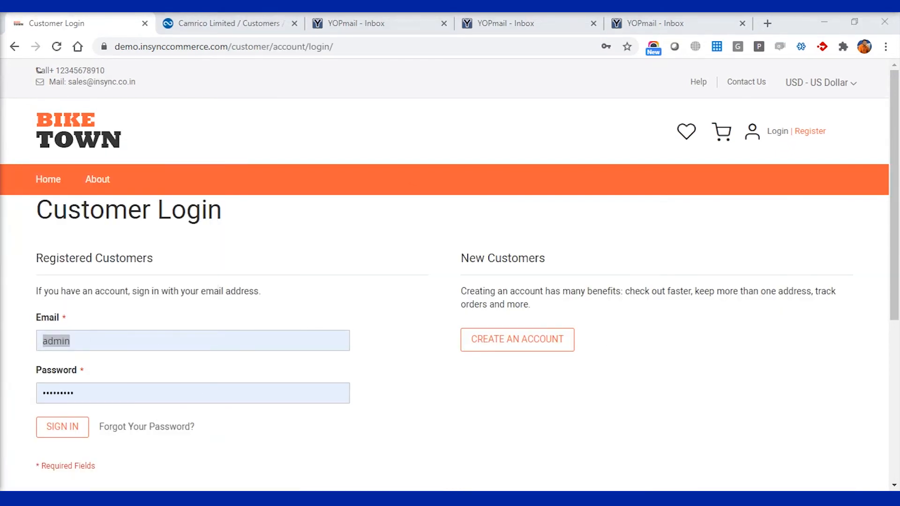
key(alt+Tab)
drag(108, 105, 3, 107)
key(ctrl+c)
key(alt+Tab)
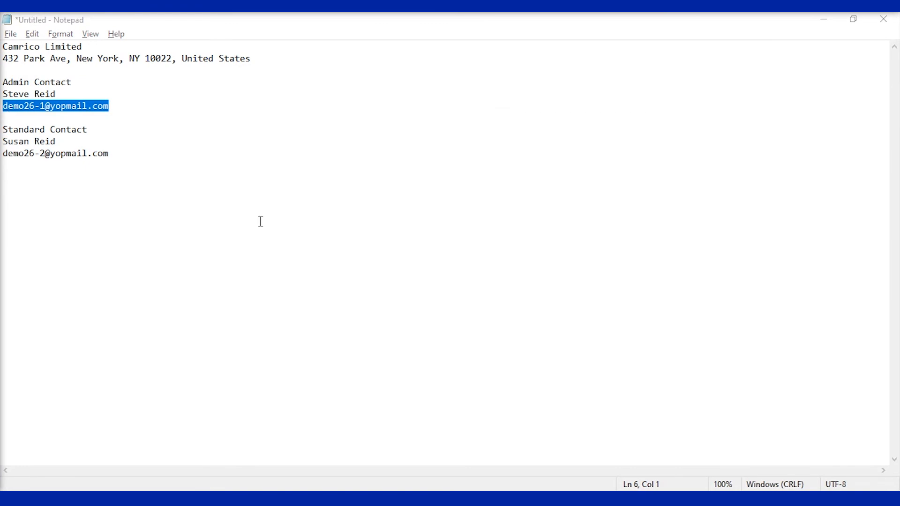
key(alt+Tab)
key(ctrl+v)
Enter the account password, sign in, decline saving it with Never, and return to Home.
key(Tab)
text(d)
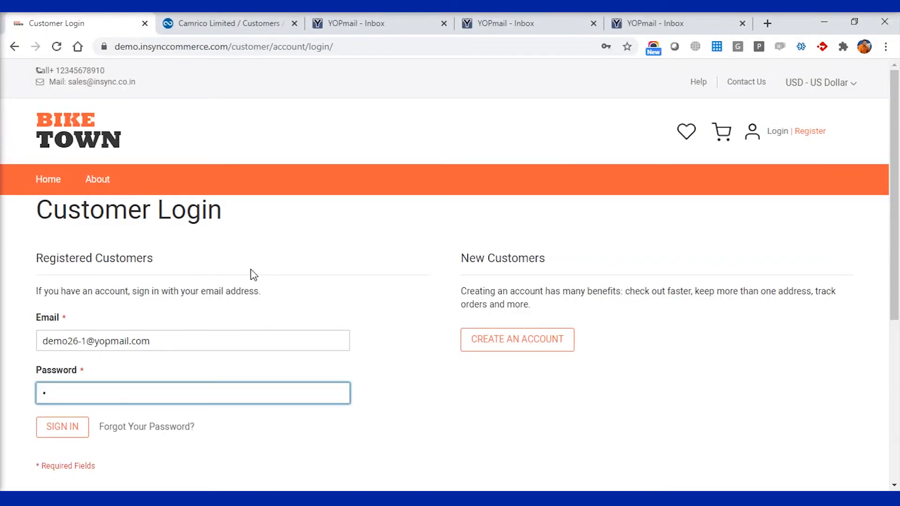
text(emo12345)
click(74, 430)
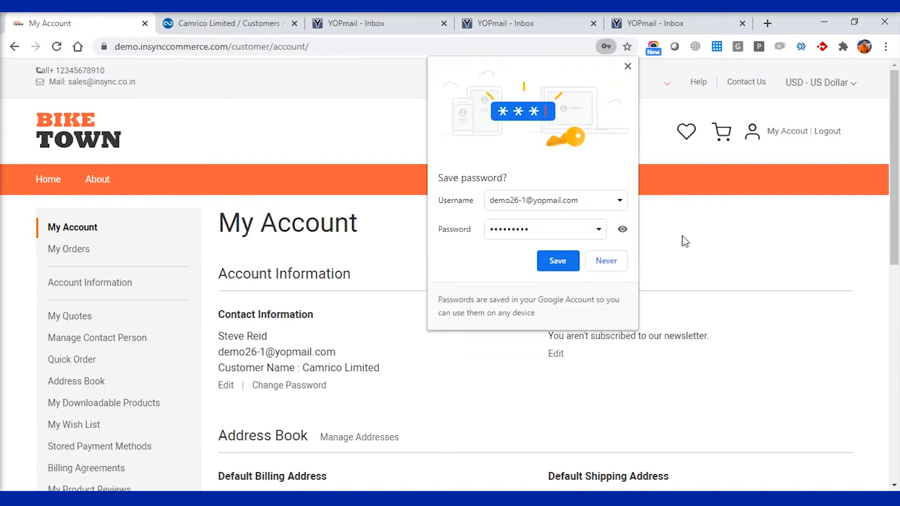
click(610, 262)
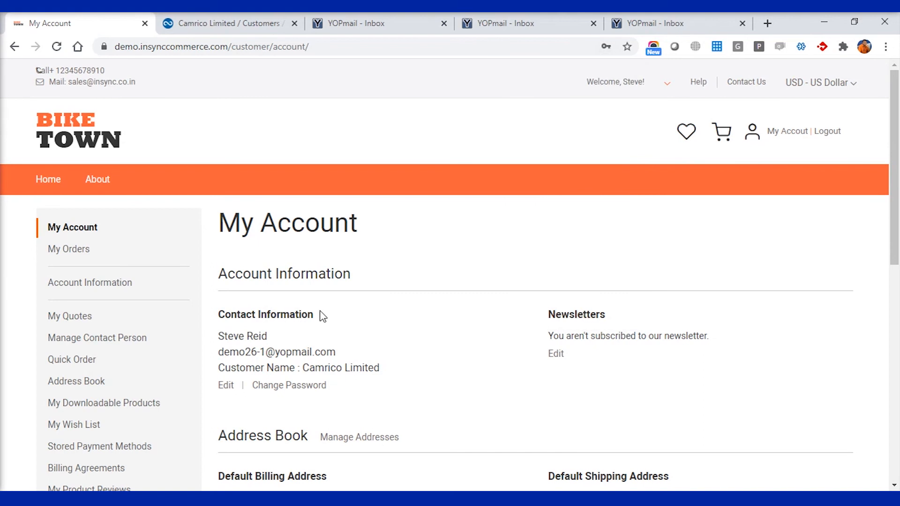
click(50, 183)
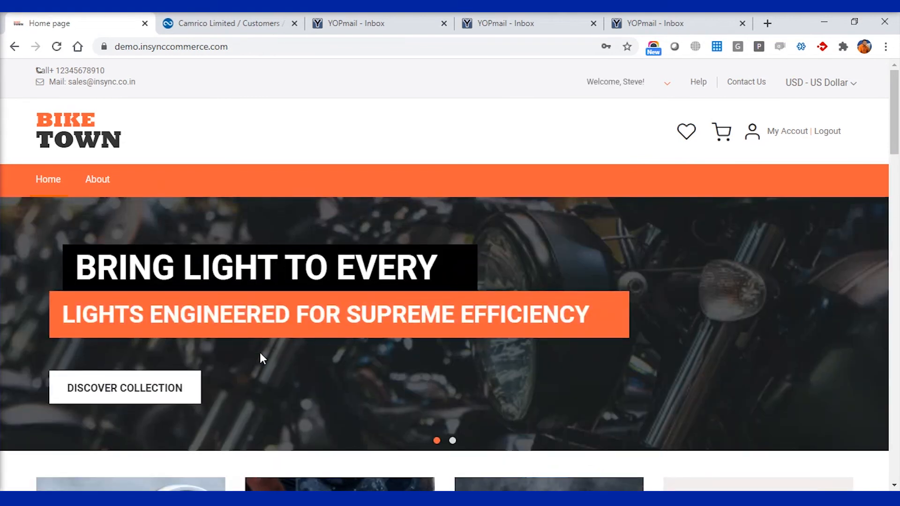
Browse the DISCOVER COLLECTION product grid, then go to the My Account dashboard.
click(111, 401)
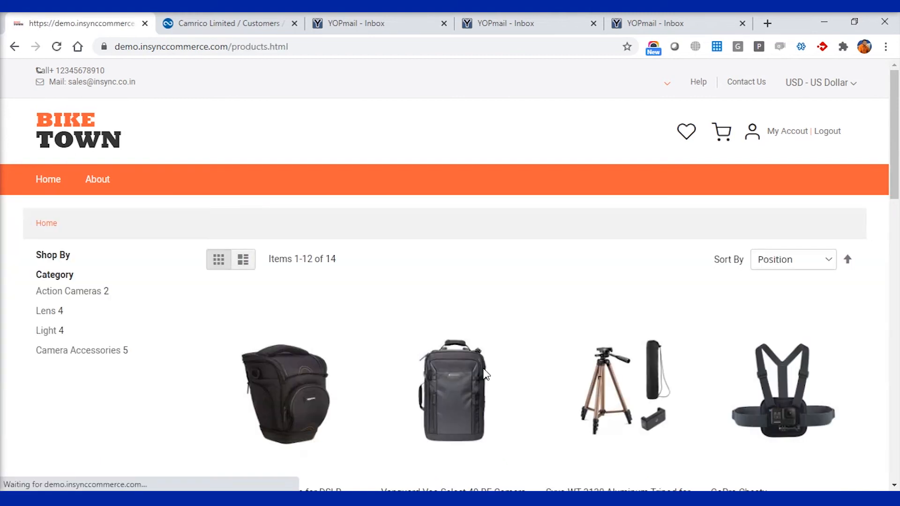
scroll(484, 372, down, 3)
scroll(485, 374, down, 8)
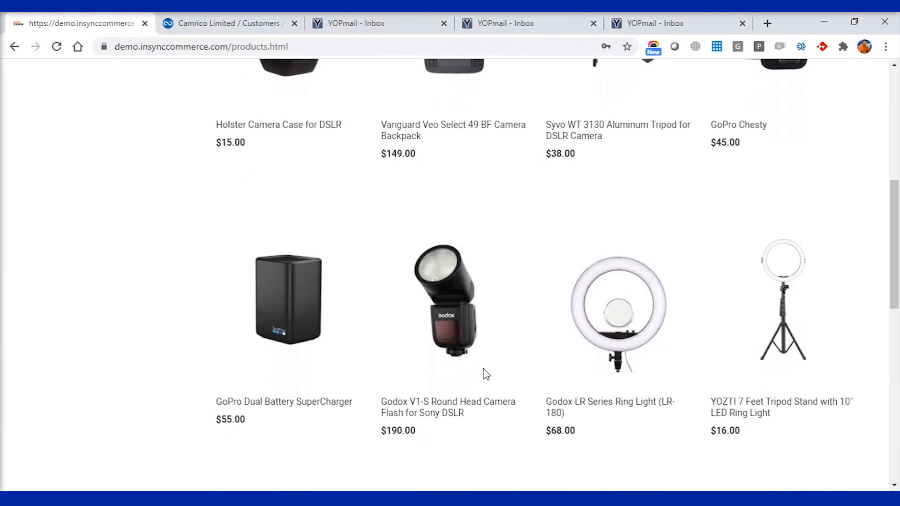
scroll(485, 374, down, 2)
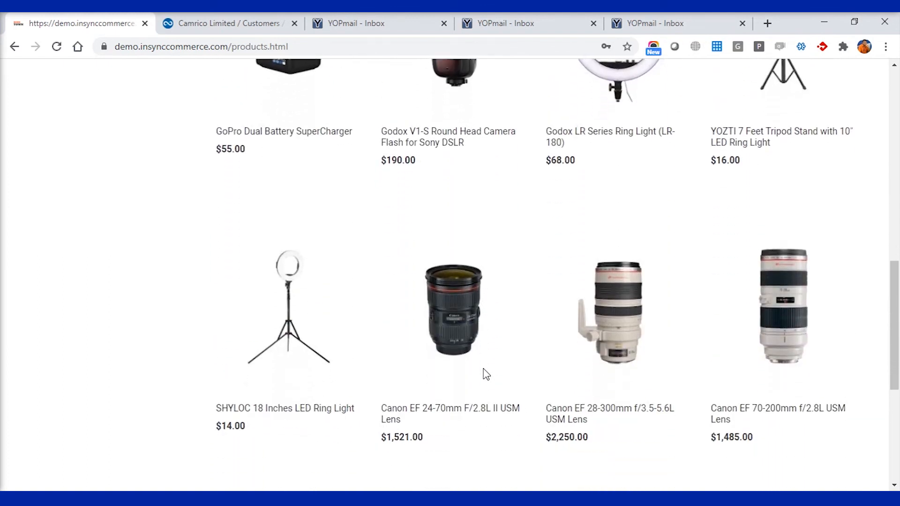
scroll(486, 374, up, 9)
scroll(485, 374, up, 4)
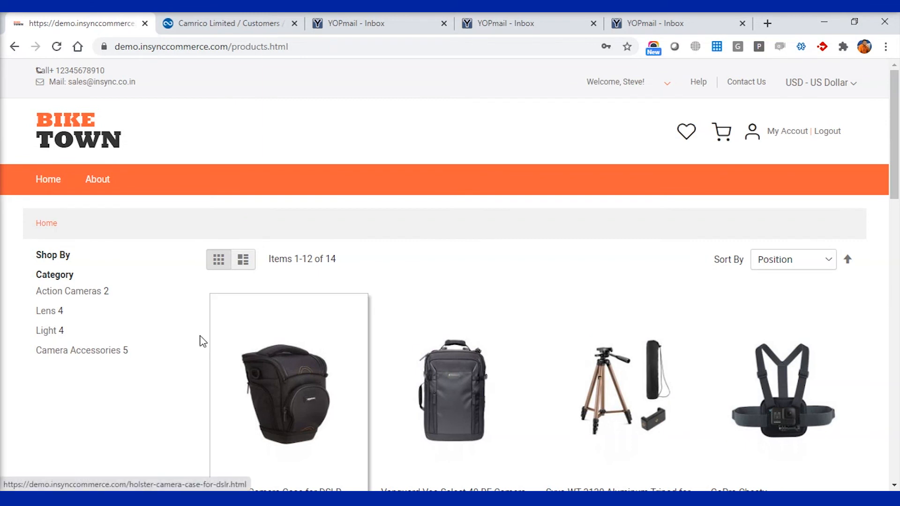
click(798, 138)
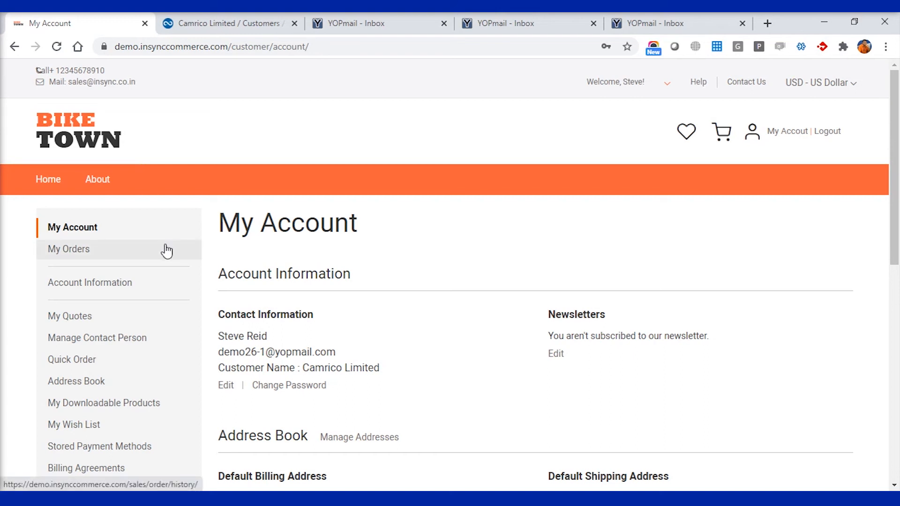
View the My Orders, My Quotes and Manage Contact Person pages, then log out.
click(146, 256)
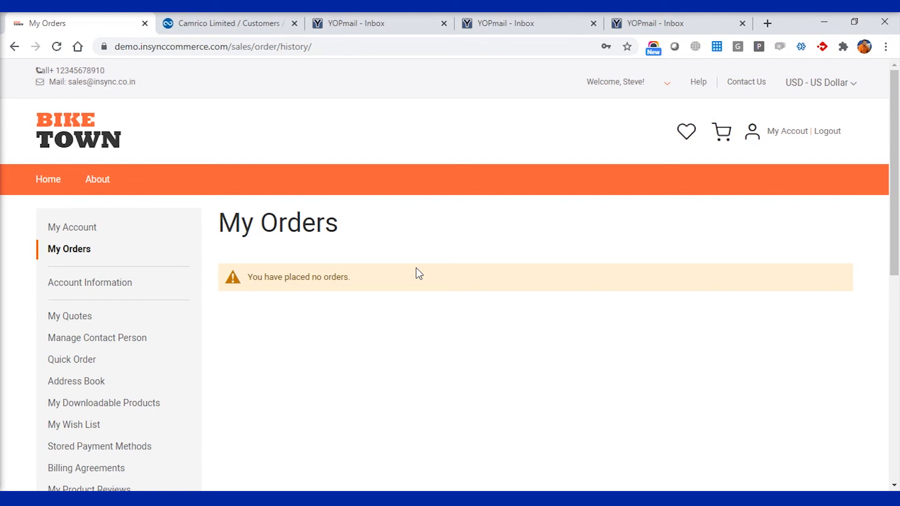
click(69, 322)
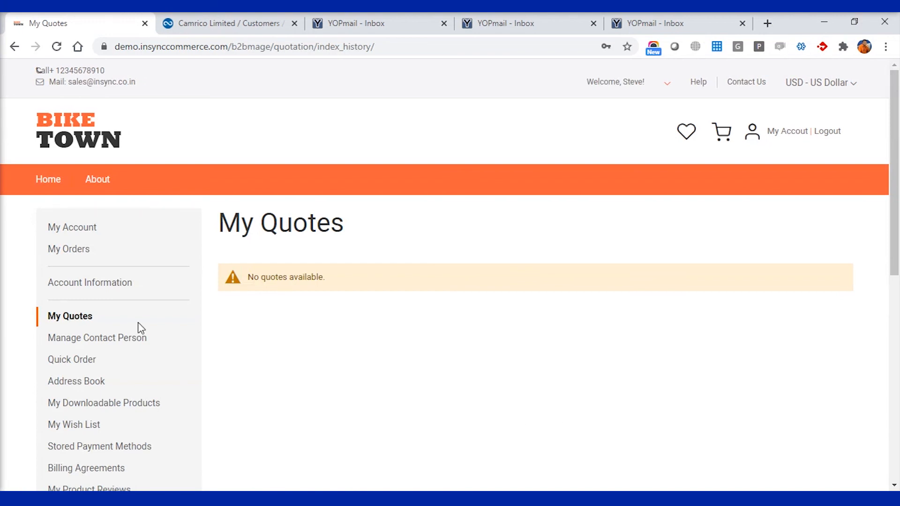
click(111, 346)
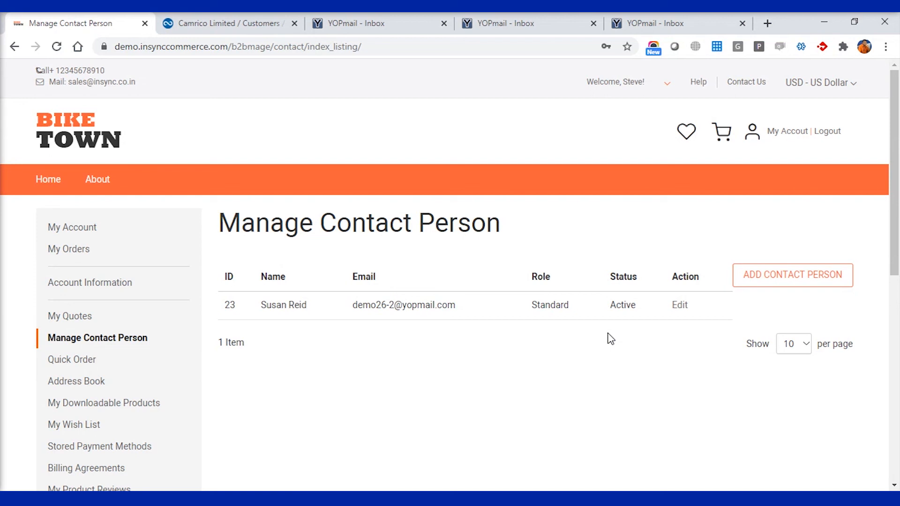
scroll(304, 361, down, 2)
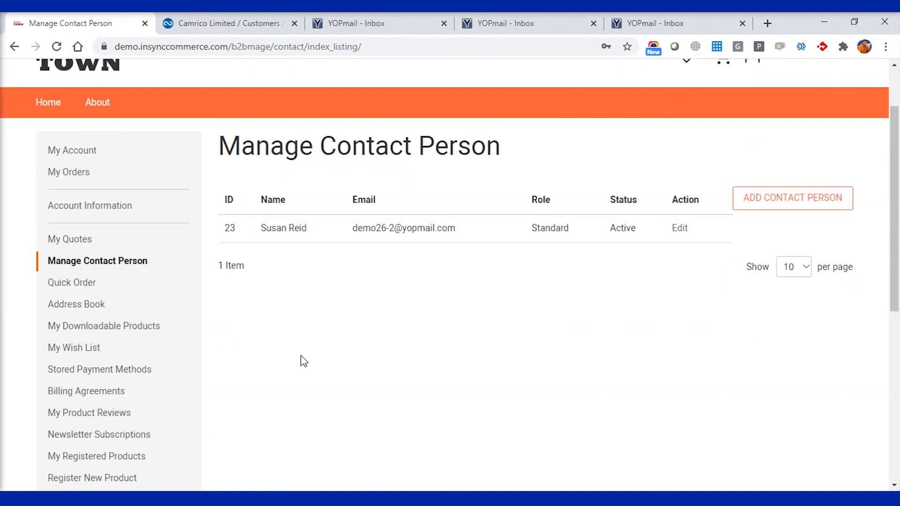
scroll(288, 360, down, 2)
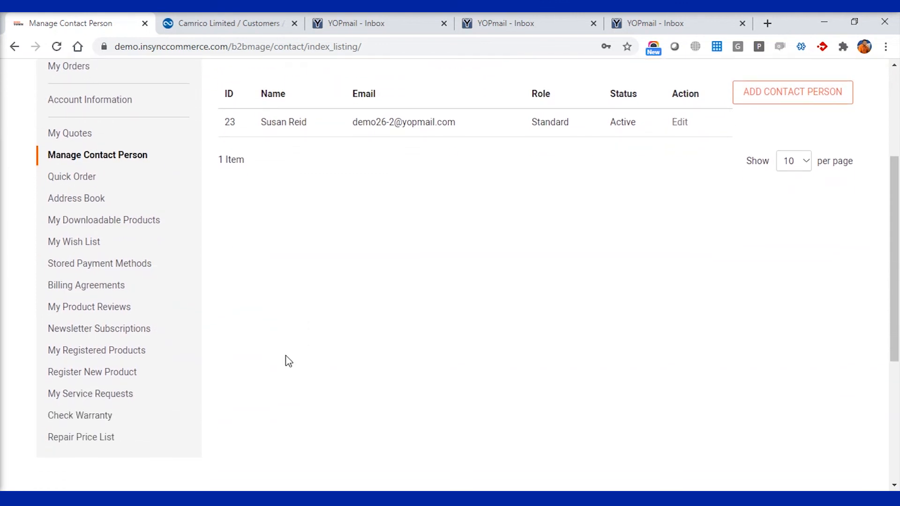
scroll(288, 361, up, 4)
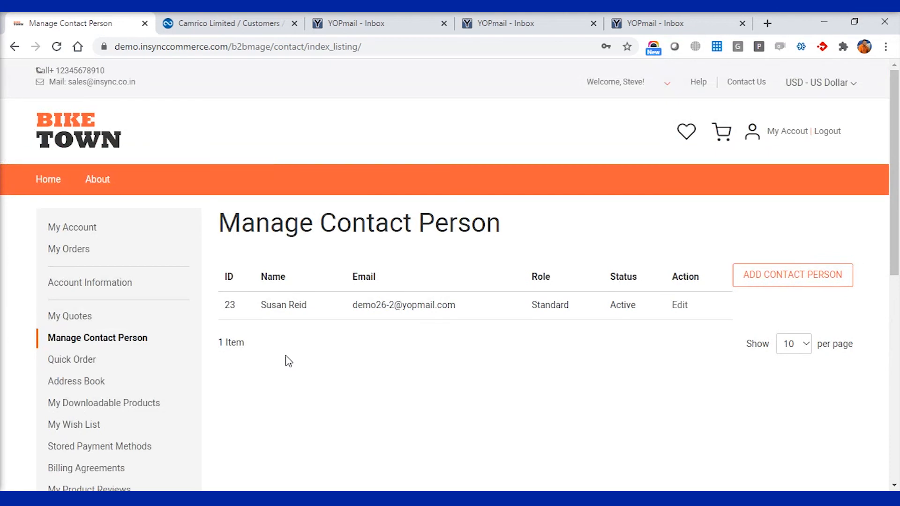
click(828, 135)
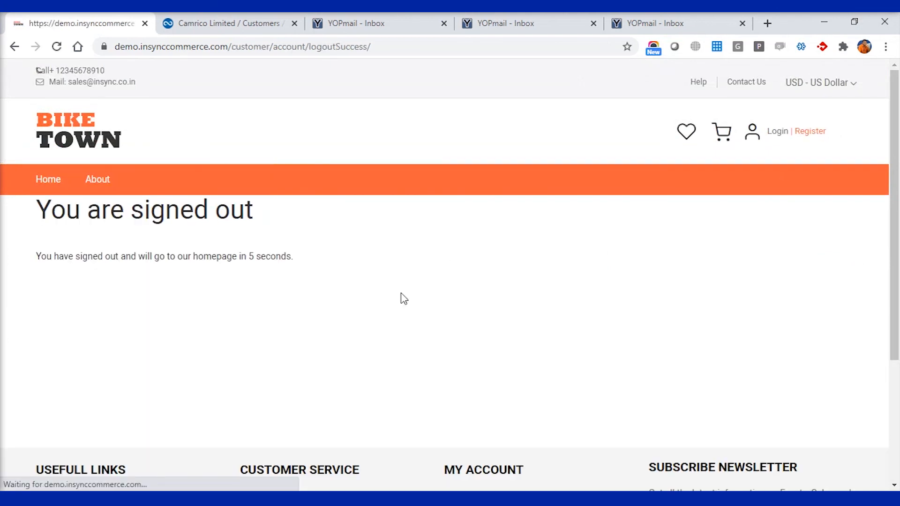
Open the Bike Town login page and clear the prefilled email field.
click(781, 136)
click(96, 337)
key(BackSpace)
key(BackSpace)
key(BackSpace)
key(BackSpace)
key(BackSpace)
key(Escape)
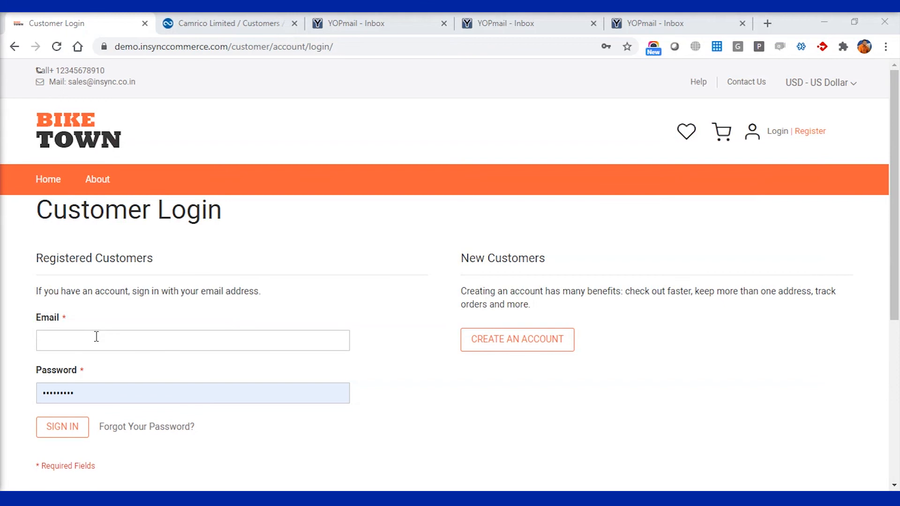
key(alt+Tab)
Sign in with the standard contact's email from Notepad and password, then view My Orders and My Quotes.
drag(108, 153, 6, 162)
key(ctrl+c)
key(alt+Tab)
key(ctrl+v)
key(Tab)
text(*********)
click(73, 430)
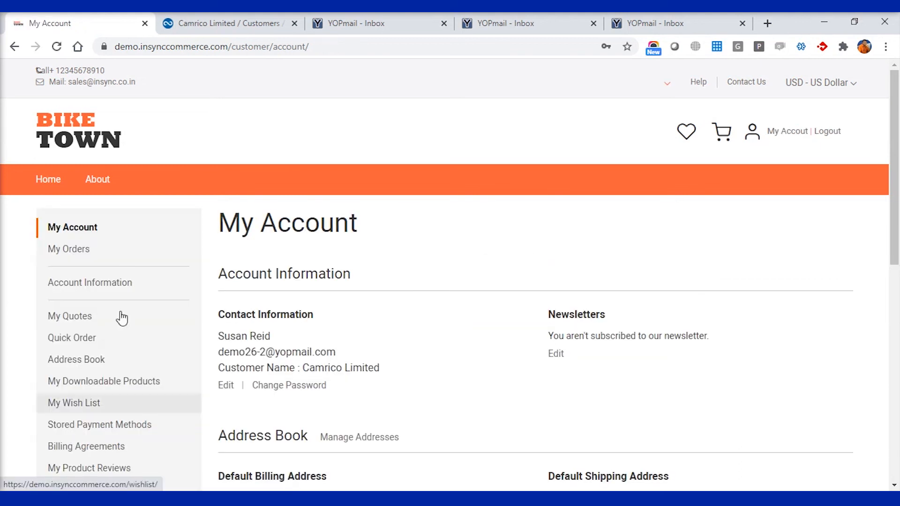
click(78, 253)
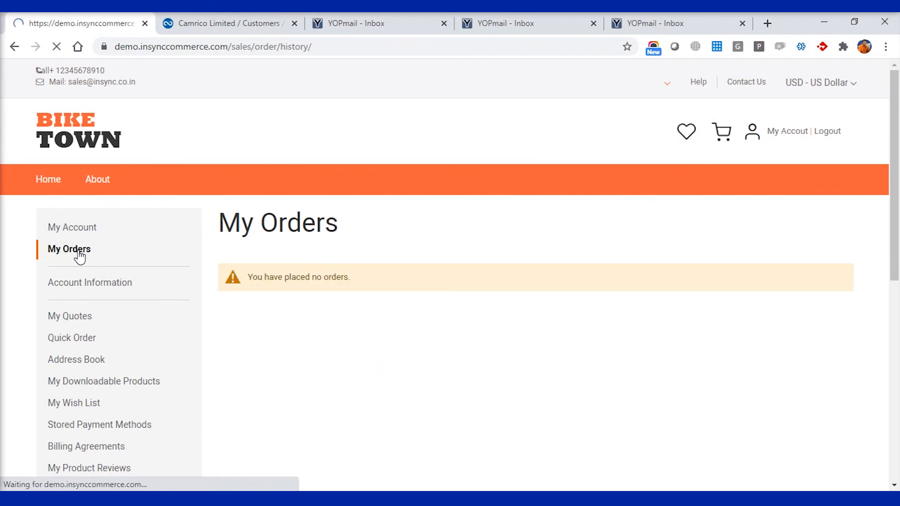
click(92, 323)
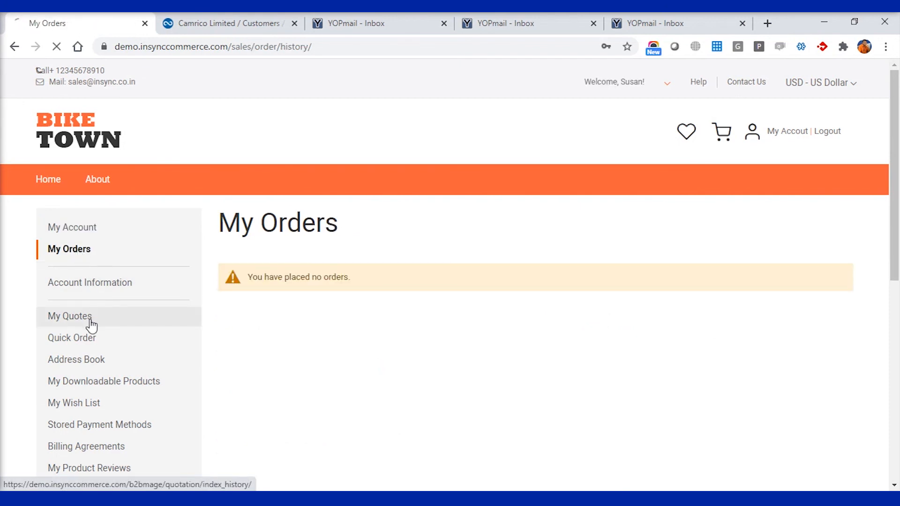